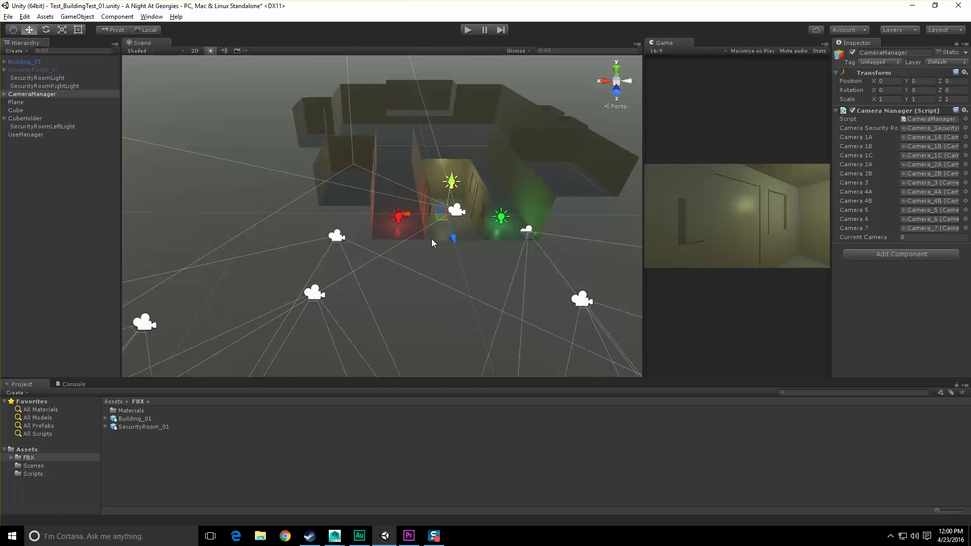
- Delete the CubeHolder object from the scene
{"action": "mouse_move", "coordinate": [433, 273]}
{"action": "left_mouse_down", "text": "alt"}
{"action": "mouse_move", "coordinate": [251, 283]}
{"action": "mouse_move", "coordinate": [439, 257]}
{"action": "left_mouse_up", "text": "alt"}
{"action": "right_click_drag", "start_coordinate": [439, 257], "coordinate": [565, 259]}
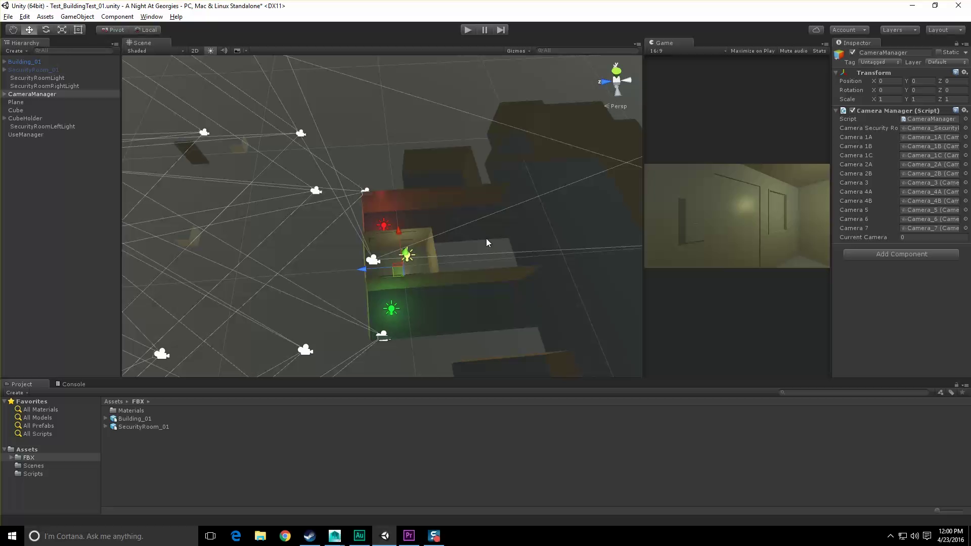
{"action": "left_click_drag", "start_coordinate": [487, 239], "coordinate": [319, 168], "text": "alt"}
{"action": "middle_click_drag", "start_coordinate": [320, 168], "coordinate": [485, 207]}
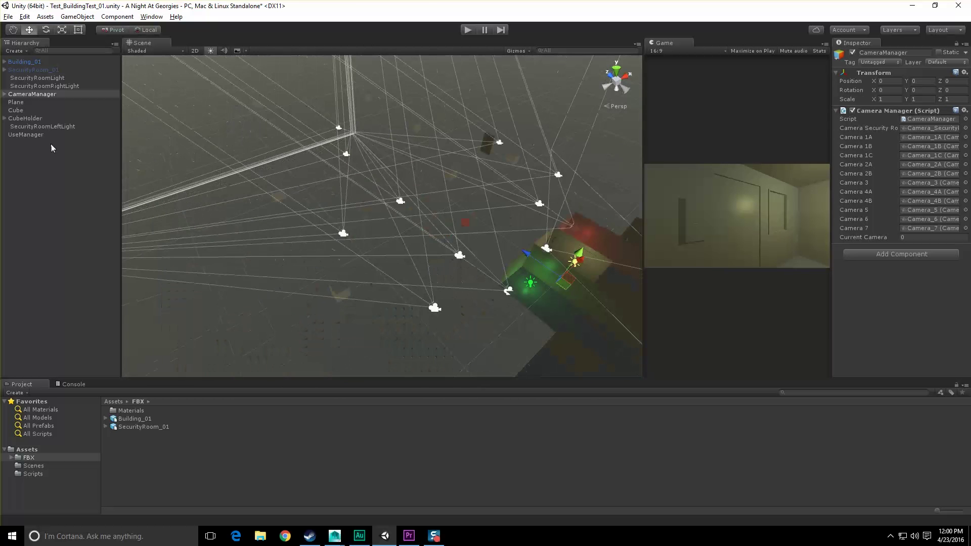
{"action": "left_click", "coordinate": [26, 119]}
{"action": "left_click_drag", "start_coordinate": [419, 203], "coordinate": [421, 169], "text": "alt"}
{"action": "key", "text": "Delete"}
- Delete the leftover test object lying outside the building
{"action": "left_click", "coordinate": [494, 162]}
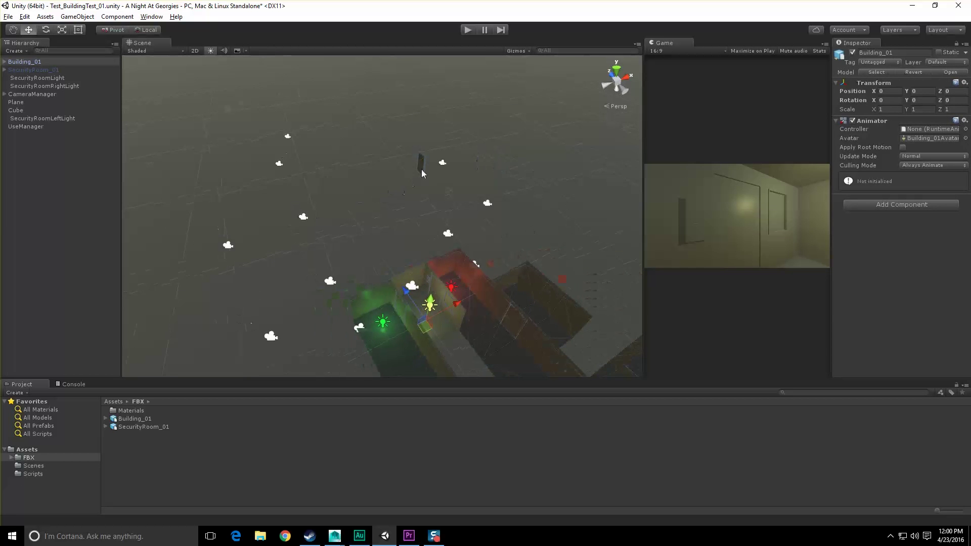
{"action": "left_click", "coordinate": [328, 199]}
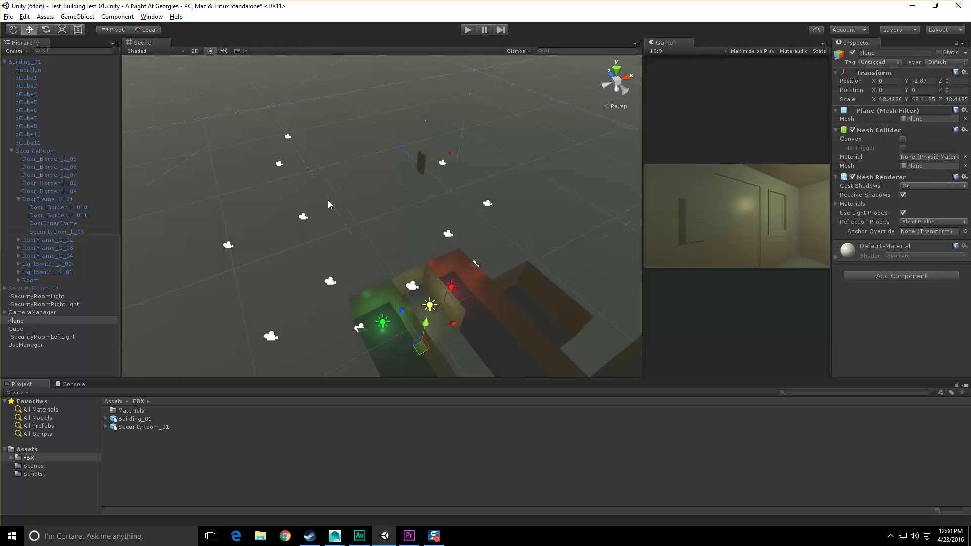
{"action": "left_click_drag", "start_coordinate": [327, 199], "coordinate": [92, 210], "text": "alt"}
{"action": "left_click", "coordinate": [191, 161]}
{"action": "key", "text": "Delete"}
- Move Camera_4B along X from outside the building toward the red-lit hallway
{"action": "left_click", "coordinate": [394, 287]}
{"action": "left_click", "coordinate": [377, 278]}
{"action": "key", "text": "e"}
{"action": "left_click_drag", "start_coordinate": [207, 207], "coordinate": [353, 228], "text": "alt"}
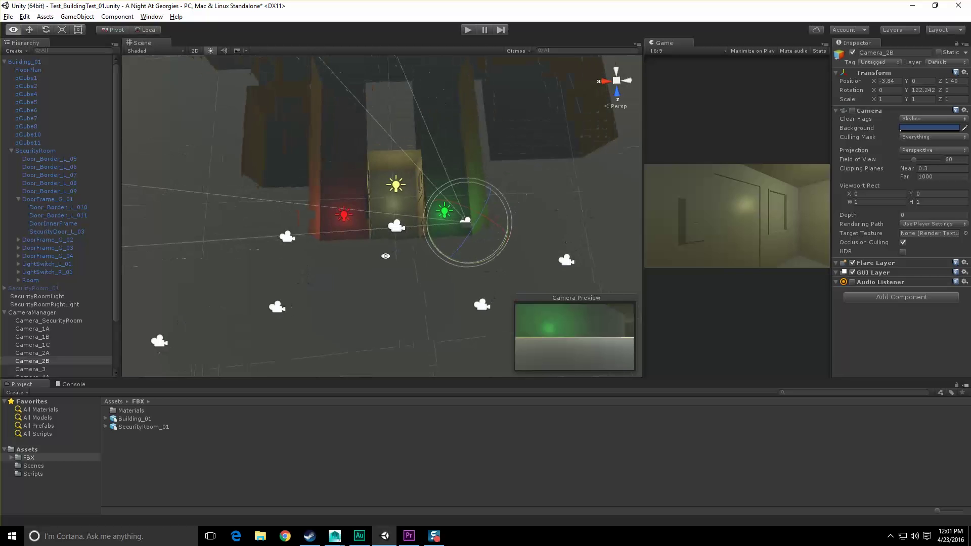
{"action": "left_click", "coordinate": [280, 237]}
{"action": "scroll", "coordinate": [313, 257], "scroll_direction": "up", "scroll_amount": 2}
{"action": "key", "text": "w"}
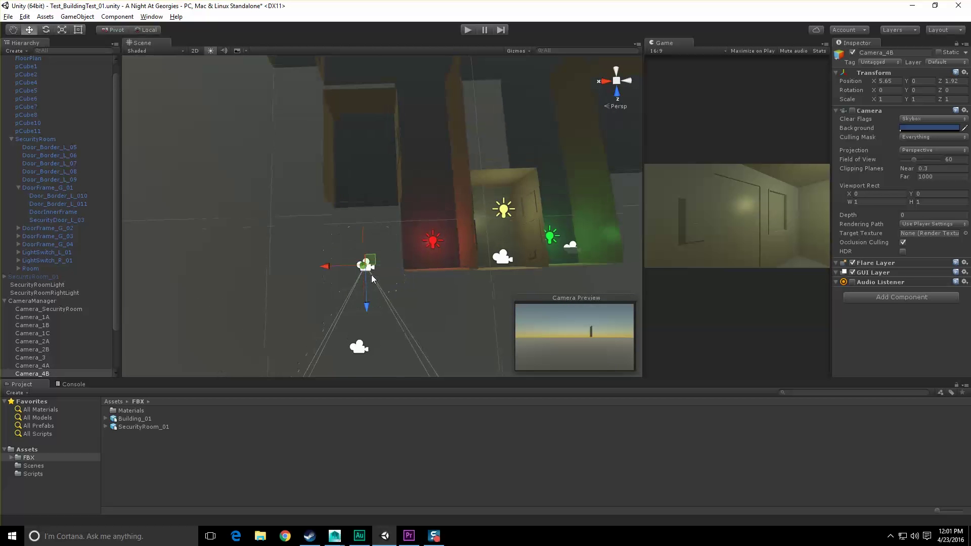
{"action": "scroll", "coordinate": [331, 270], "scroll_direction": "up", "scroll_amount": 2}
{"action": "left_click_drag", "start_coordinate": [306, 272], "coordinate": [355, 260]}
- Switch to Premiere Pro, scrub the FNAF footage to the E. Hall Corner view near 00;01;27;17, and return to Unity
{"action": "left_click", "coordinate": [409, 536]}
{"action": "left_click_drag", "start_coordinate": [502, 404], "coordinate": [823, 403]}
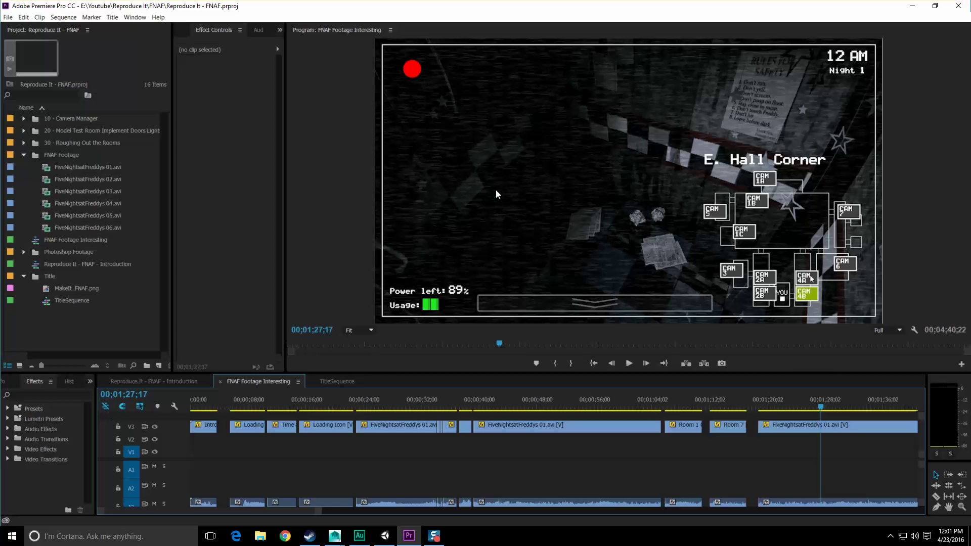
{"action": "left_click", "coordinate": [385, 539]}
- Move Camera_2B sideways to the inner wall of the green-lit hallway, at about X -1.75
{"action": "left_click_drag", "start_coordinate": [505, 316], "coordinate": [526, 291], "text": "alt"}
{"action": "left_click", "coordinate": [529, 280]}
{"action": "middle_click_drag", "start_coordinate": [529, 281], "coordinate": [388, 254]}
{"action": "left_click_drag", "start_coordinate": [379, 292], "coordinate": [396, 299], "text": "alt"}
{"action": "middle_click_drag", "start_coordinate": [397, 298], "coordinate": [433, 300]}
{"action": "left_click_drag", "start_coordinate": [446, 262], "coordinate": [389, 263]}
{"action": "middle_click_drag", "start_coordinate": [310, 264], "coordinate": [405, 263]}
- Move Camera_4B against the inner wall of the red-lit hallway, at about X 1.59 and Z 0.31
{"action": "left_click", "coordinate": [338, 260]}
{"action": "left_click_drag", "start_coordinate": [339, 259], "coordinate": [390, 261]}
{"action": "middle_click_drag", "start_coordinate": [445, 283], "coordinate": [438, 312], "text": "alt"}
{"action": "left_click_drag", "start_coordinate": [384, 279], "coordinate": [385, 247]}
{"action": "middle_click_drag", "start_coordinate": [387, 245], "coordinate": [341, 258], "text": "alt"}
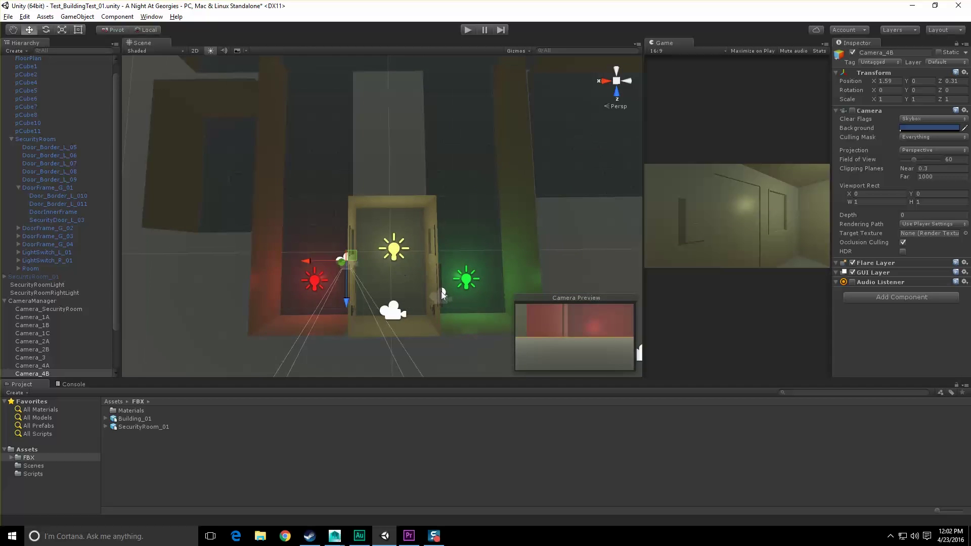
- Move Camera_2B along the green-lit hallway to about Z 0.3
{"action": "left_click", "coordinate": [448, 294]}
{"action": "middle_click_drag", "start_coordinate": [449, 293], "coordinate": [396, 281], "text": "alt"}
{"action": "left_click_drag", "start_coordinate": [396, 281], "coordinate": [395, 248]}
{"action": "middle_click_drag", "start_coordinate": [382, 263], "coordinate": [410, 259]}
- Rotate Camera_2B to about 317.4 degrees on Y so it faces the outer hallway corner
{"action": "key", "text": "e"}
{"action": "left_click_drag", "start_coordinate": [431, 258], "coordinate": [425, 192], "text": "alt"}
{"action": "key", "text": "x"}
{"action": "left_click_drag", "start_coordinate": [422, 287], "coordinate": [405, 350]}
- Rotate Camera_4B to about 37.4 degrees on Y so it faces the red-lit hallway corner
{"action": "middle_click_drag", "start_coordinate": [413, 288], "coordinate": [411, 228]}
{"action": "left_click_drag", "start_coordinate": [417, 276], "coordinate": [298, 286], "text": "alt"}
{"action": "middle_click_drag", "start_coordinate": [291, 276], "coordinate": [358, 296]}
{"action": "left_click", "coordinate": [433, 266]}
{"action": "mouse_move", "coordinate": [385, 323]}
{"action": "left_mouse_down"}
{"action": "mouse_move", "coordinate": [332, 330]}
{"action": "mouse_move", "coordinate": [380, 323]}
{"action": "mouse_move", "coordinate": [390, 292]}
{"action": "mouse_move", "coordinate": [395, 313]}
{"action": "left_mouse_up"}
- Raise Camera_2B and Camera_4B together to about Y 1.86
{"action": "left_click", "coordinate": [403, 240], "text": "shift"}
{"action": "key", "text": "w"}
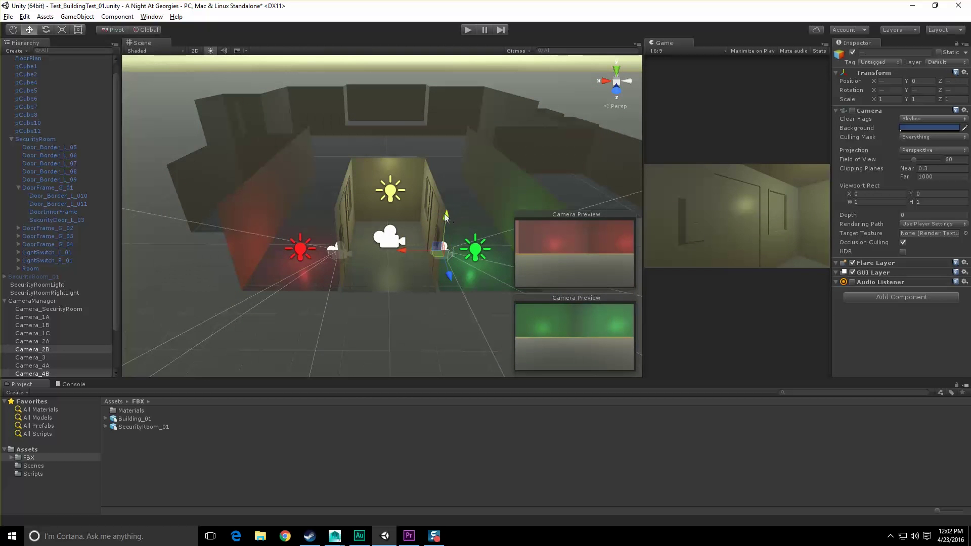
{"action": "left_click_drag", "start_coordinate": [445, 214], "coordinate": [377, 269]}
- Switch the handle orientation to local and tilt Camera_2B downward to about 11.8 degrees on X
{"action": "scroll", "coordinate": [377, 269], "scroll_direction": "up", "scroll_amount": 3}
{"action": "left_click", "coordinate": [478, 286]}
{"action": "left_click", "coordinate": [386, 273]}
{"action": "left_click", "coordinate": [360, 253]}
{"action": "key", "text": "e"}
{"action": "mouse_move", "coordinate": [381, 276]}
{"action": "left_mouse_down"}
{"action": "mouse_move", "coordinate": [333, 284]}
{"action": "mouse_move", "coordinate": [373, 278]}
{"action": "left_mouse_up"}
{"action": "left_click_drag", "start_coordinate": [374, 284], "coordinate": [374, 238], "text": "alt"}
{"action": "key", "text": "ctrl+z"}
{"action": "left_click", "coordinate": [145, 30]}
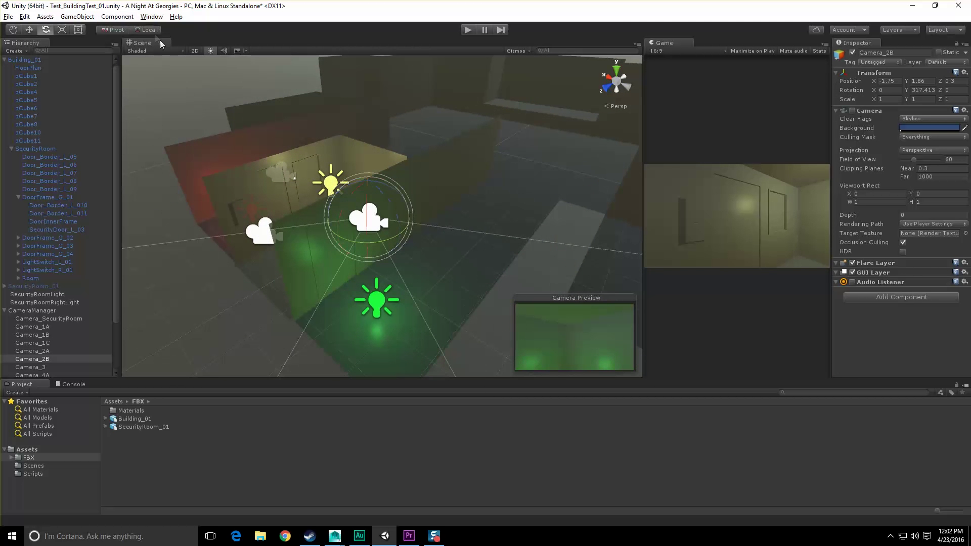
{"action": "middle_click_drag", "start_coordinate": [378, 202], "coordinate": [388, 254]}
{"action": "left_click_drag", "start_coordinate": [387, 254], "coordinate": [388, 263]}
- Check the hall corner framing in Premiere Pro and tilt Camera_2B down in Unity to about 30.9 degrees on X
{"action": "left_click", "coordinate": [412, 539]}
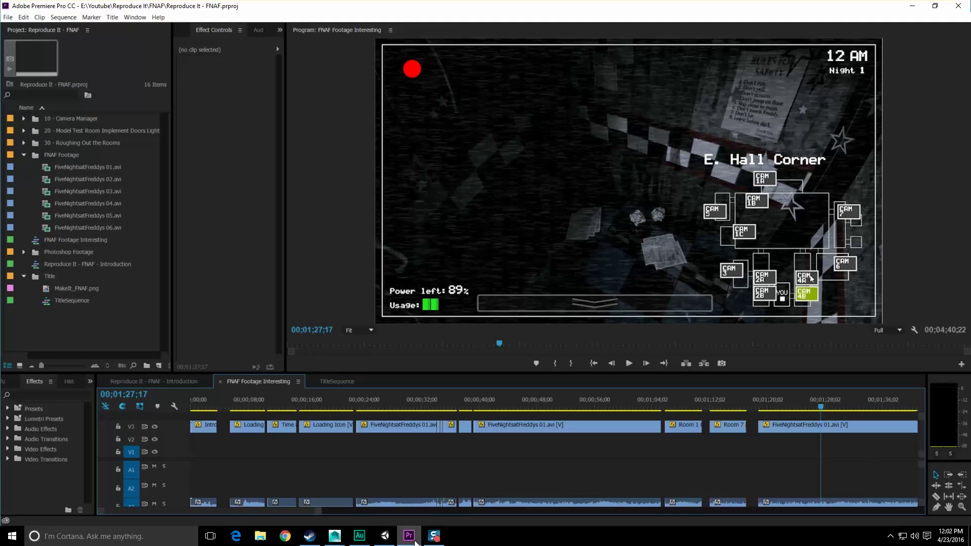
{"action": "left_click", "coordinate": [414, 539]}
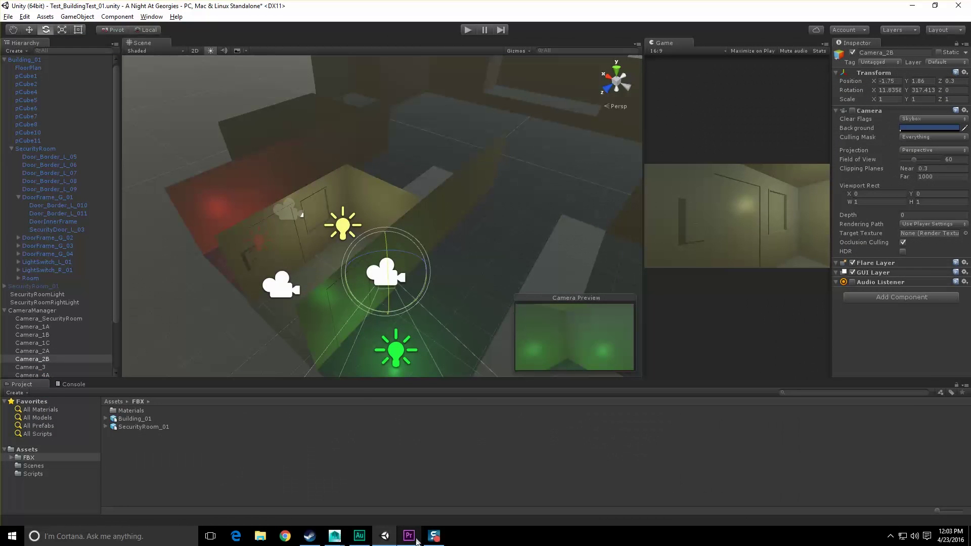
{"action": "left_click", "coordinate": [410, 539]}
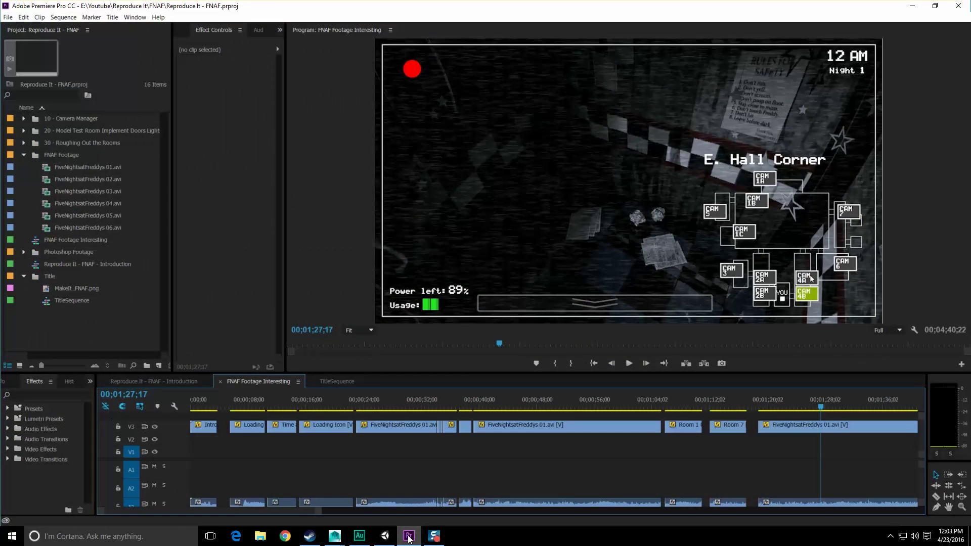
{"action": "left_click", "coordinate": [409, 539]}
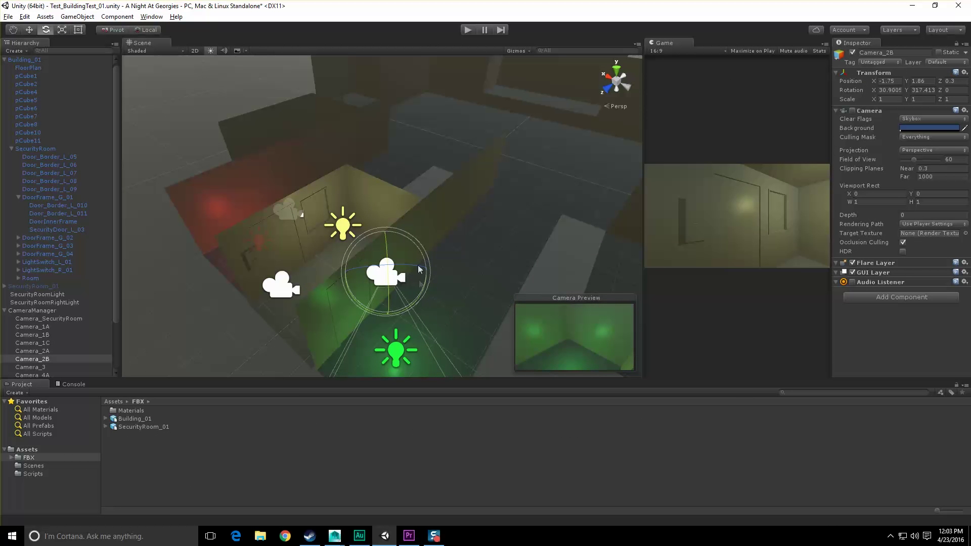
- Switch the handle orientation to global and rotate Camera_4B to about 26.8 degrees on X and 46.65 on Y
{"action": "left_click_drag", "start_coordinate": [359, 280], "coordinate": [450, 240], "text": "alt"}
{"action": "left_click", "coordinate": [449, 238]}
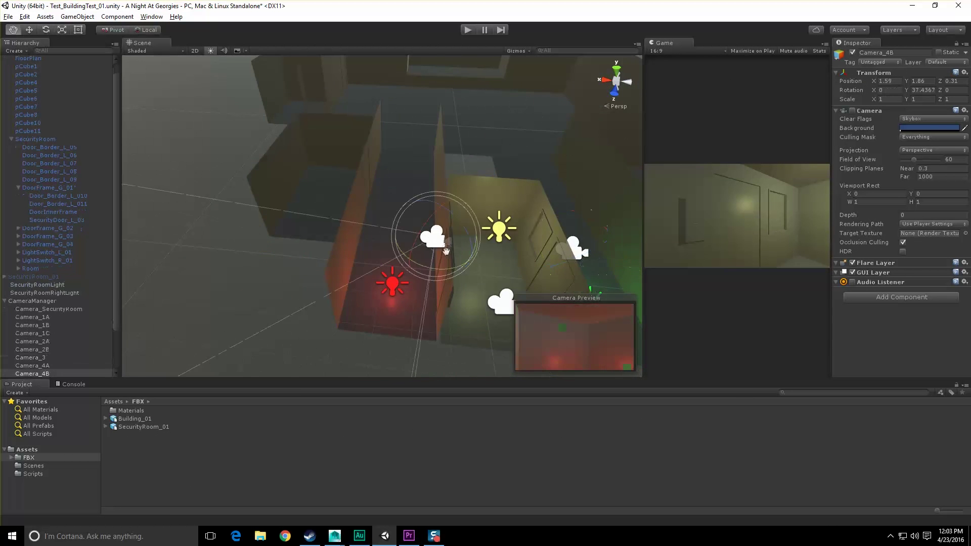
{"action": "key", "text": "f"}
{"action": "left_click_drag", "start_coordinate": [364, 201], "coordinate": [376, 256]}
{"action": "key", "text": "ctrl+z"}
{"action": "left_click", "coordinate": [144, 30]}
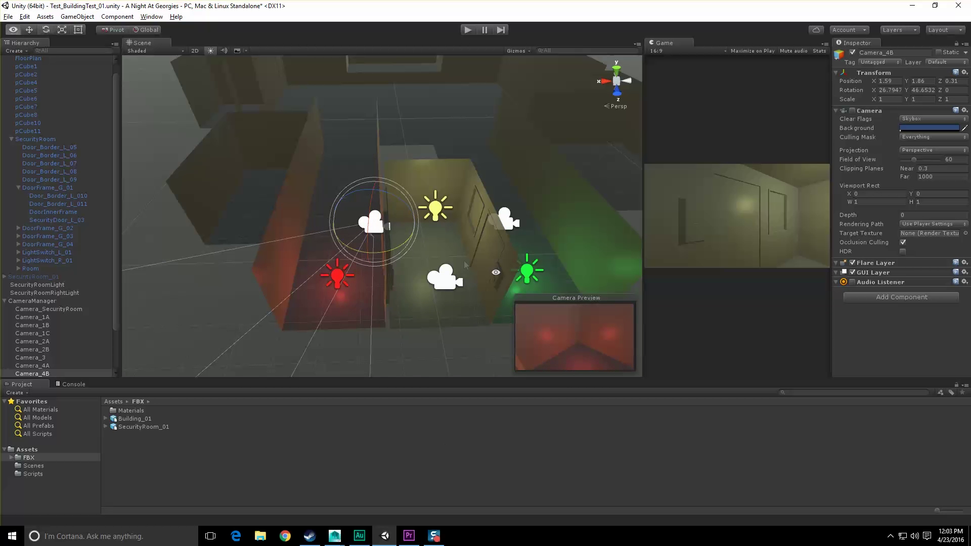
- Compare the camera previews of Camera_2B and Camera_4B
{"action": "middle_click_drag", "start_coordinate": [466, 268], "coordinate": [335, 291]}
{"action": "left_click", "coordinate": [379, 244]}
{"action": "left_click_drag", "start_coordinate": [404, 291], "coordinate": [393, 258], "text": "alt"}
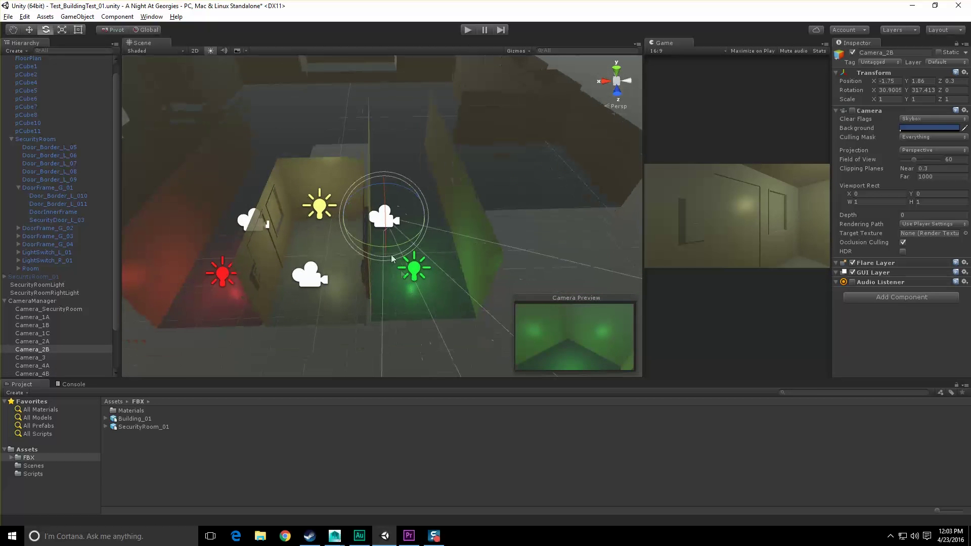
{"action": "left_click", "coordinate": [250, 218]}
{"action": "left_click_drag", "start_coordinate": [253, 222], "coordinate": [356, 236], "text": "alt"}
{"action": "mouse_move", "coordinate": [438, 283]}
{"action": "left_mouse_down", "text": "alt"}
{"action": "mouse_move", "coordinate": [412, 310]}
{"action": "mouse_move", "coordinate": [400, 299]}
{"action": "mouse_move", "coordinate": [440, 278]}
{"action": "left_mouse_up", "text": "alt"}
- Set the Y rotation of Camera_SecurityRoom to 180
{"action": "left_click", "coordinate": [383, 299]}
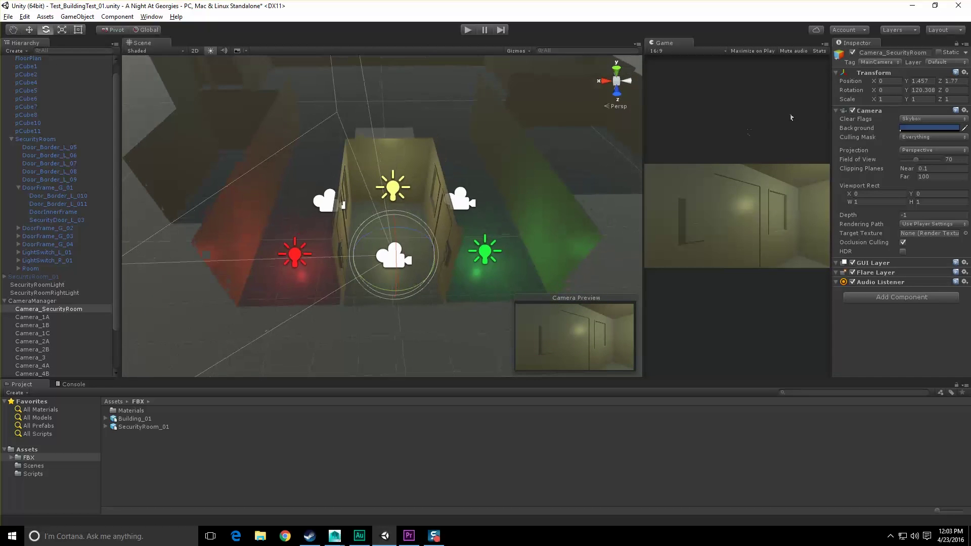
{"action": "double_click", "coordinate": [923, 90]}
{"action": "type", "text": "0"}
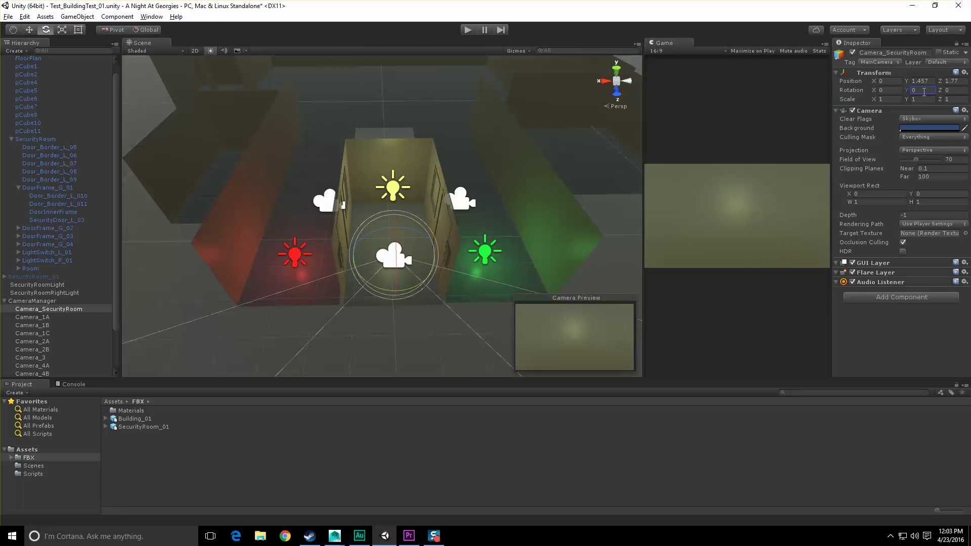
{"action": "type", "text": "180"}
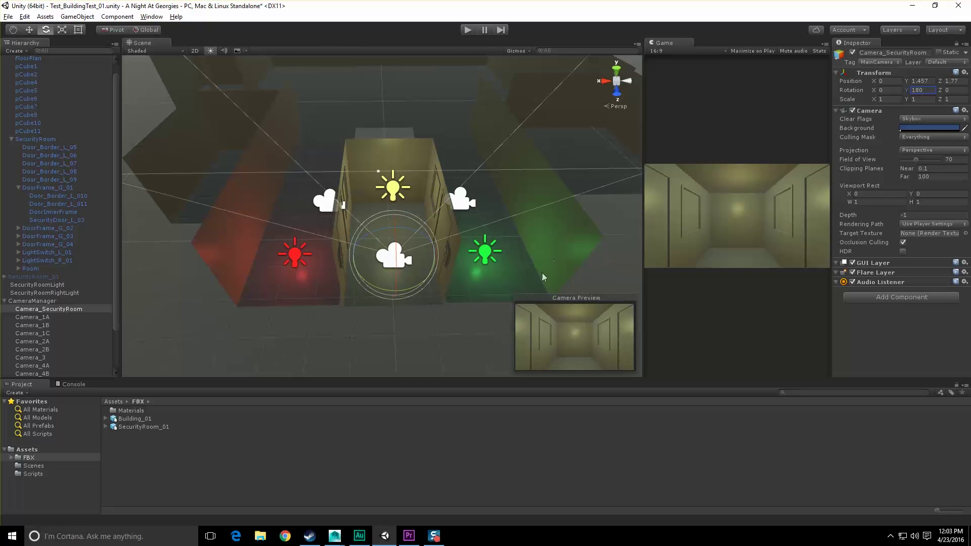
- Move Camera_4A to the far end of the red-lit hallway, at about X 3.23 and Z -3.57
{"action": "left_click_drag", "start_coordinate": [542, 273], "coordinate": [405, 223], "text": "alt"}
{"action": "scroll", "coordinate": [489, 254], "scroll_direction": "down", "scroll_amount": 4}
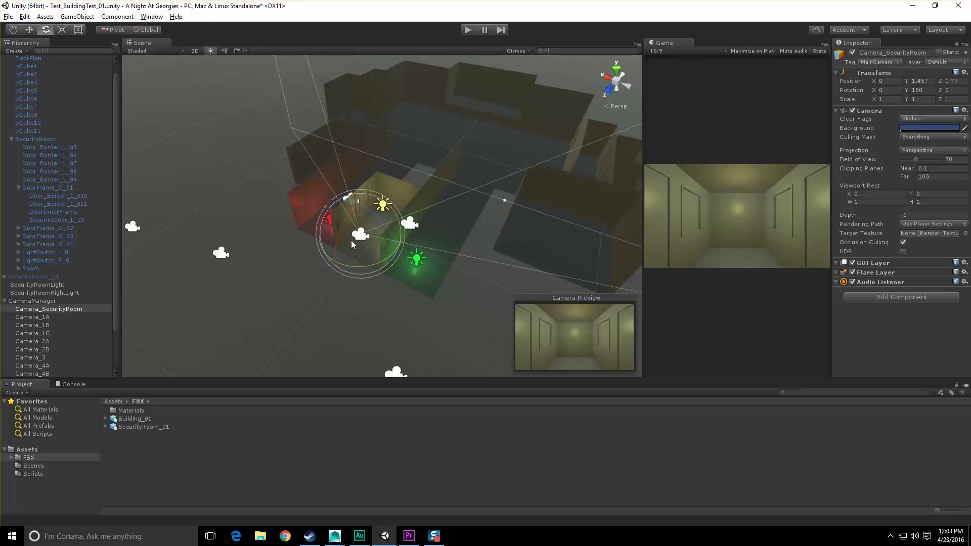
{"action": "left_click_drag", "start_coordinate": [351, 241], "coordinate": [421, 298], "text": "alt"}
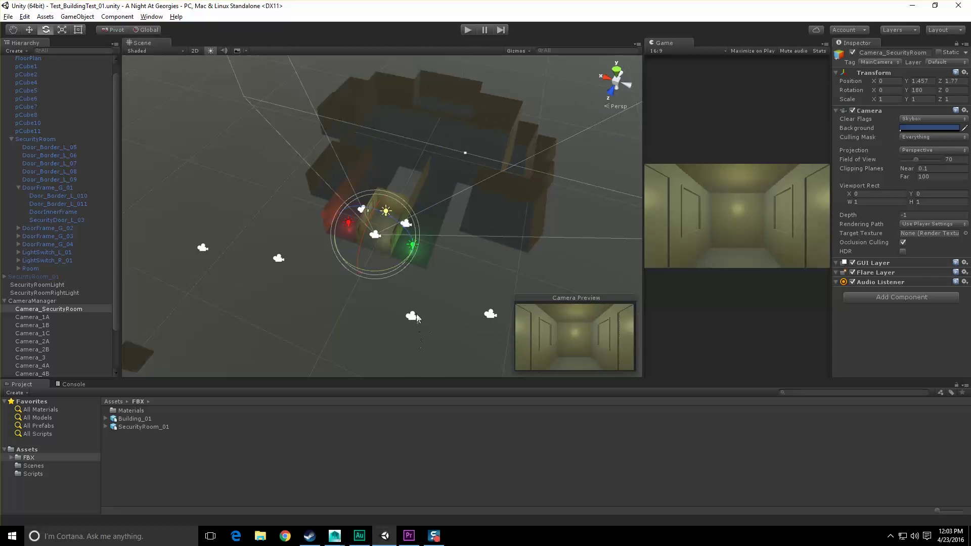
{"action": "left_click", "coordinate": [416, 316]}
{"action": "left_click_drag", "start_coordinate": [283, 251], "coordinate": [333, 277], "text": "alt"}
{"action": "middle_click_drag", "start_coordinate": [326, 277], "coordinate": [363, 293]}
{"action": "left_click", "coordinate": [308, 299]}
{"action": "left_click_drag", "start_coordinate": [324, 320], "coordinate": [358, 226]}
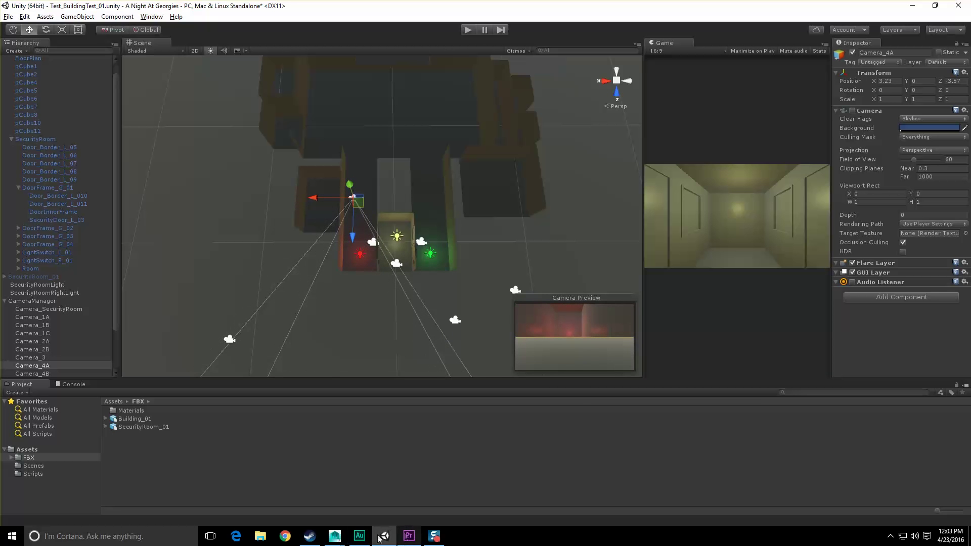
- Check the reference footage in Premiere Pro, then select the FloorPlan object of Building_01 and examine it in the scene
{"action": "left_click", "coordinate": [410, 536]}
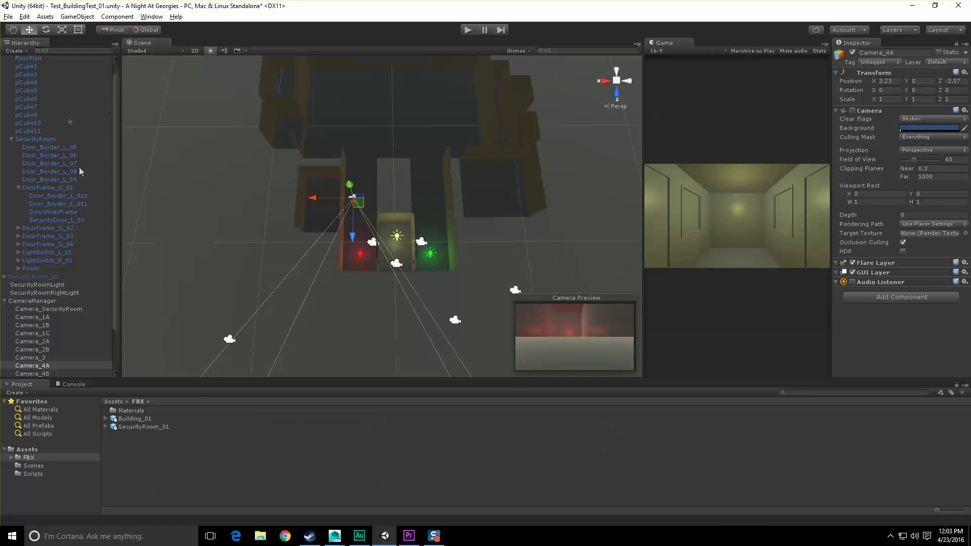
{"action": "scroll", "coordinate": [80, 174], "scroll_direction": "up", "scroll_amount": 1}
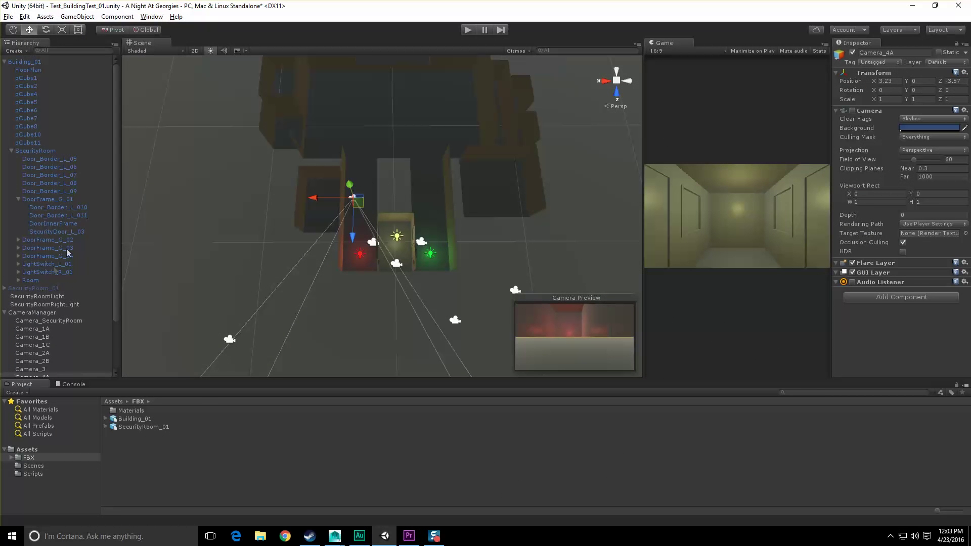
{"action": "left_click", "coordinate": [38, 71]}
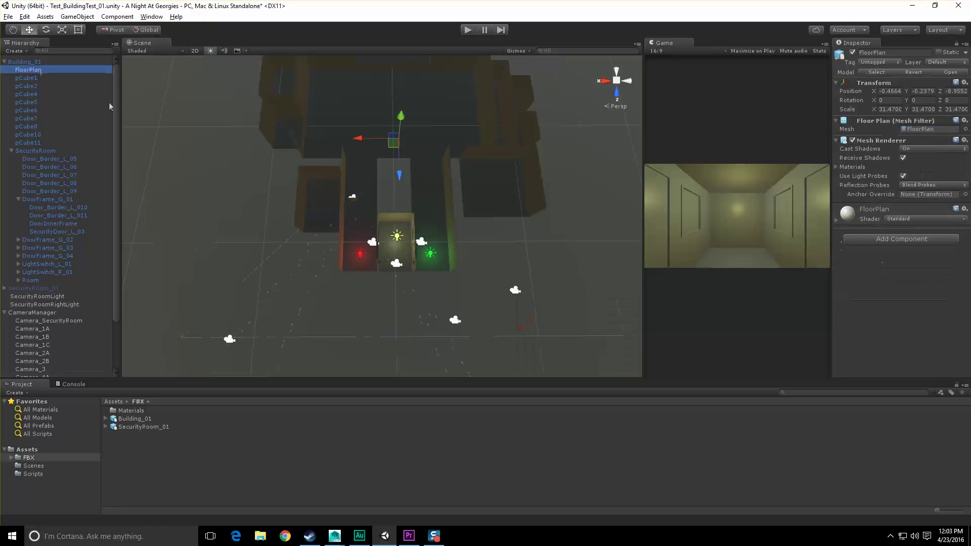
{"action": "scroll", "coordinate": [385, 174], "scroll_direction": "down", "scroll_amount": 6}
{"action": "left_click_drag", "start_coordinate": [493, 222], "coordinate": [474, 253], "text": "alt"}
{"action": "left_click", "coordinate": [556, 197]}
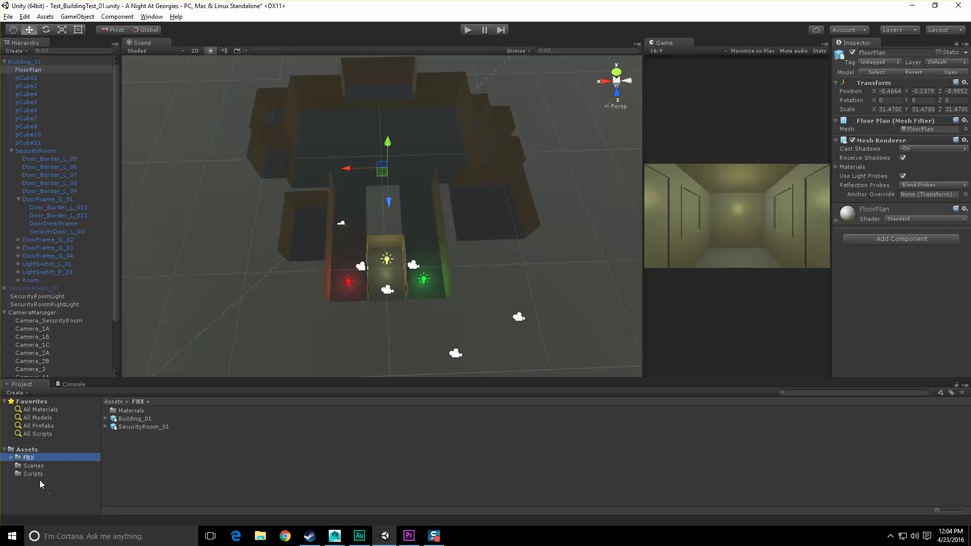
- Create a new folder named Textures in Assets and open it
{"action": "left_click", "coordinate": [28, 450]}
{"action": "right_click", "coordinate": [31, 449]}
{"action": "mouse_move", "coordinate": [94, 286]}
{"action": "left_click", "coordinate": [184, 279]}
{"action": "type", "text": "Textrues"}
{"action": "key", "text": "Return"}
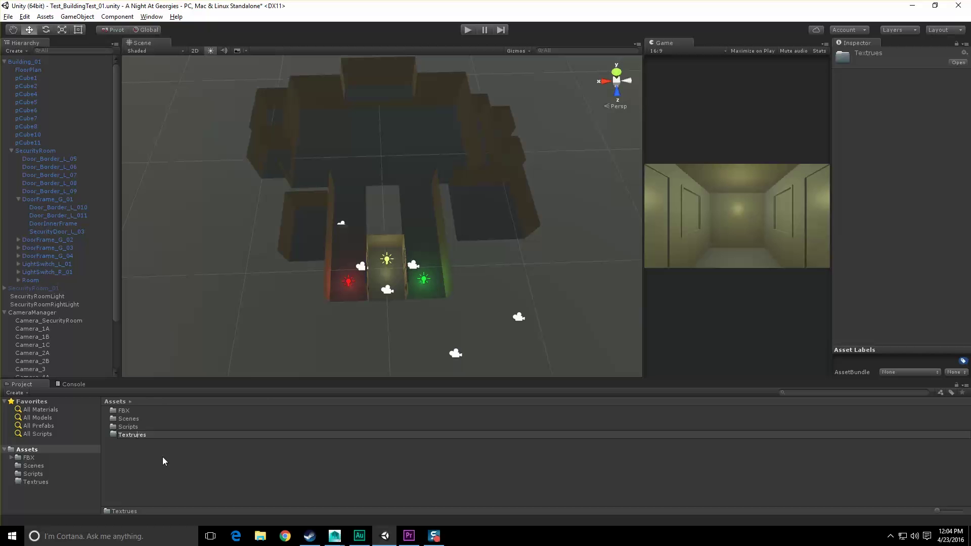
{"action": "double_click", "coordinate": [136, 434]}
- Start importing a new asset into Textures and search the FNAF folder for *.png files
{"action": "right_click", "coordinate": [138, 430]}
{"action": "left_click", "coordinate": [172, 306]}
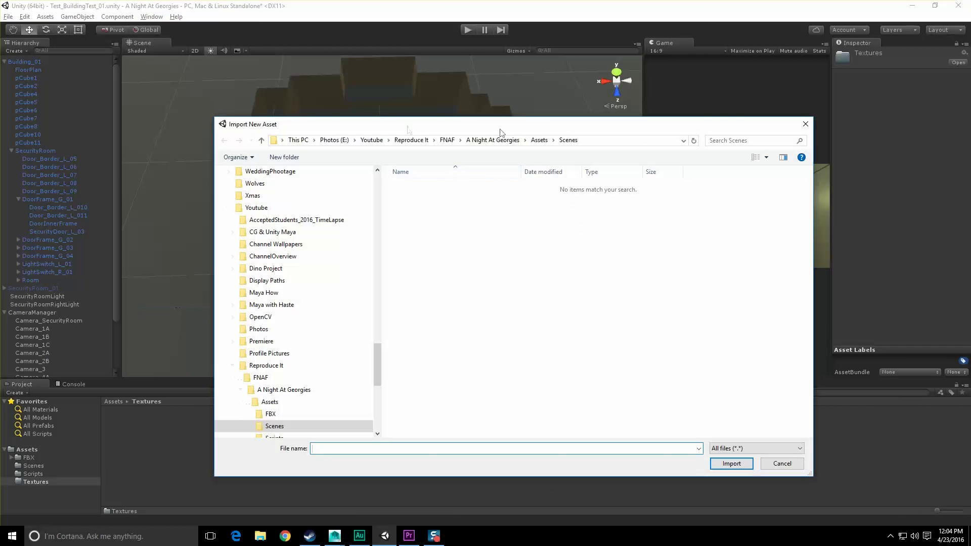
{"action": "left_click", "coordinate": [448, 140]}
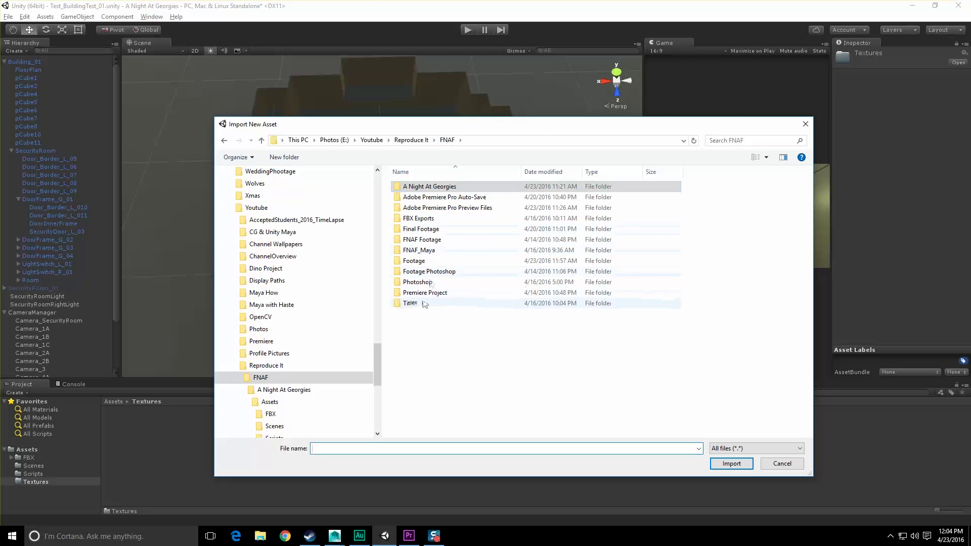
{"action": "double_click", "coordinate": [424, 264]}
{"action": "left_click", "coordinate": [224, 141]}
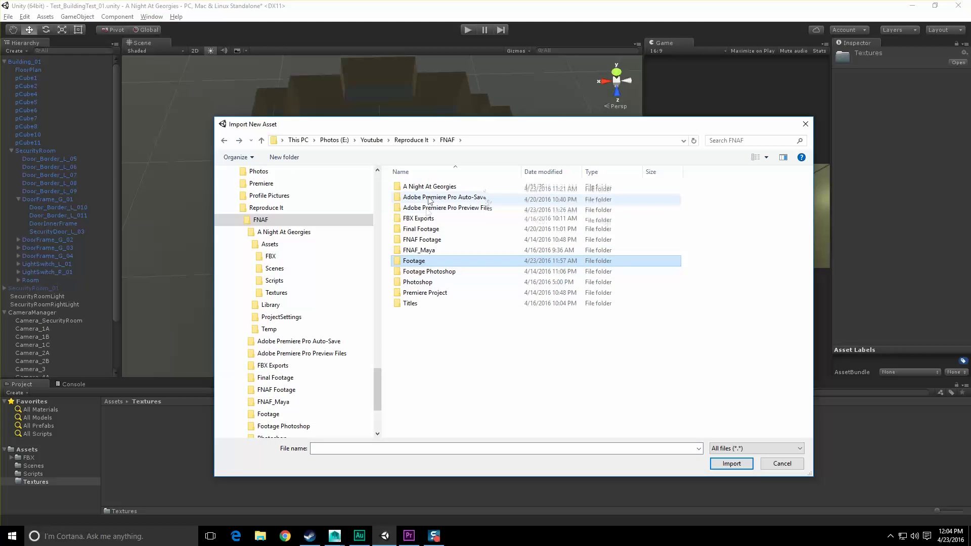
{"action": "left_click", "coordinate": [733, 142]}
{"action": "type", "text": "*.png"}
{"action": "left_click", "coordinate": [224, 140]}
- Import the FloorPlan image from the FNAF Photoshop folder and select it in the project
{"action": "double_click", "coordinate": [417, 282]}
{"action": "double_click", "coordinate": [477, 195]}
{"action": "left_click", "coordinate": [226, 338]}
{"action": "left_click", "coordinate": [119, 410]}
- Create a new material named FloorPlan in the Textures folder
{"action": "left_click", "coordinate": [33, 151]}
{"action": "left_click", "coordinate": [28, 70]}
{"action": "right_click", "coordinate": [170, 436]}
{"action": "mouse_move", "coordinate": [217, 267]}
{"action": "left_click", "coordinate": [323, 348]}
{"action": "type", "text": "FloorPlan"}
{"action": "key", "text": "Return"}
- Assign the FloorPlan texture as the material's albedo map and apply the material to the FloorPlan mesh in the scene
{"action": "scroll", "coordinate": [861, 140], "scroll_direction": "down", "scroll_amount": 2}
{"action": "left_click_drag", "start_coordinate": [845, 75], "coordinate": [847, 77]}
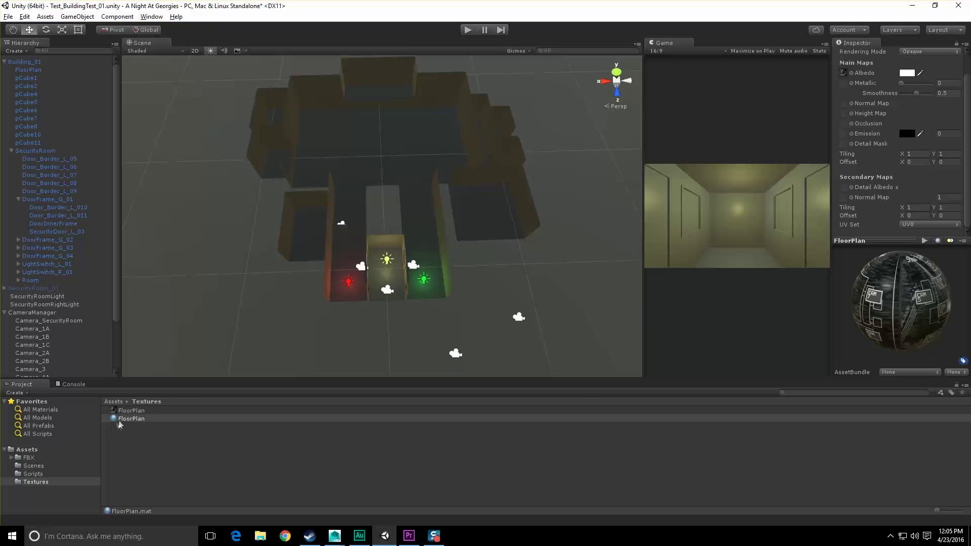
{"action": "left_click_drag", "start_coordinate": [119, 422], "coordinate": [385, 217]}
{"action": "scroll", "coordinate": [372, 289], "scroll_direction": "down", "scroll_amount": 4}
{"action": "left_click", "coordinate": [264, 273]}
{"action": "left_click", "coordinate": [264, 273]}
{"action": "scroll", "coordinate": [266, 273], "scroll_direction": "up", "scroll_amount": 5}
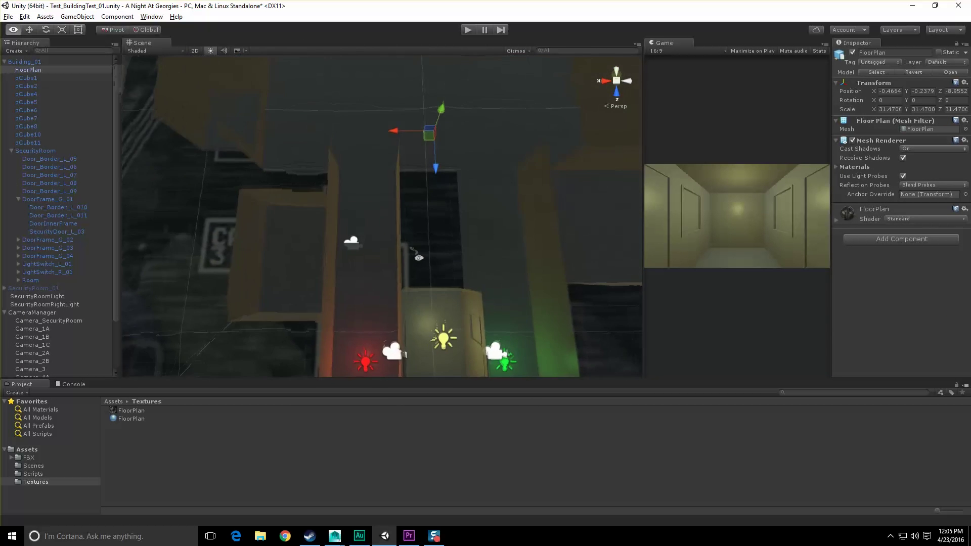
{"action": "left_click_drag", "start_coordinate": [384, 238], "coordinate": [374, 203], "text": "alt"}
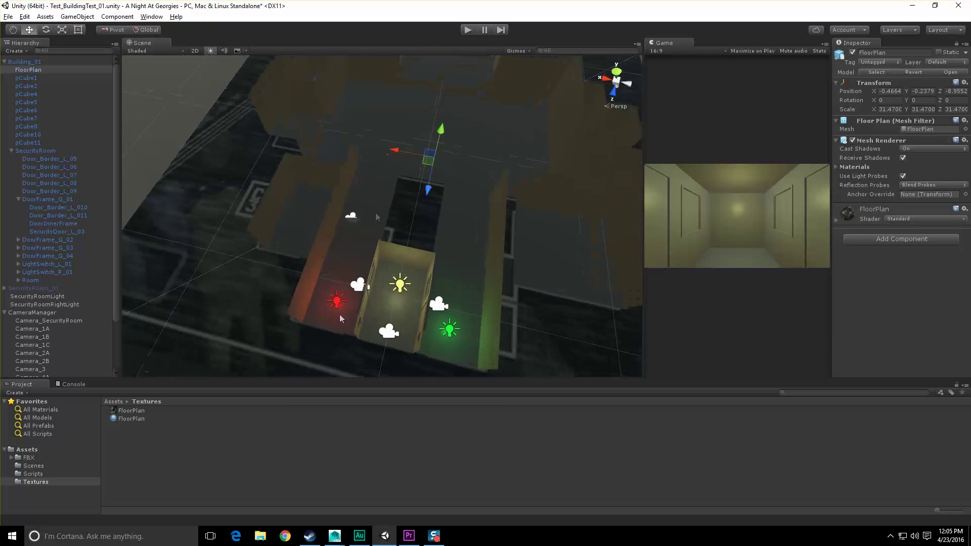
- Switch to Premiere Pro, scrub the FNAF footage forward to examine the camera views, and return to Unity
{"action": "left_click", "coordinate": [417, 536]}
{"action": "left_click_drag", "start_coordinate": [811, 408], "coordinate": [854, 408]}
{"action": "left_click", "coordinate": [385, 536]}
- Move Camera_2A into the green-lit hallway beyond the security room, at about X -1.79 and Z -2.02
{"action": "left_click_drag", "start_coordinate": [370, 277], "coordinate": [418, 262], "text": "alt"}
{"action": "middle_click_drag", "start_coordinate": [418, 261], "coordinate": [375, 191], "text": "alt"}
{"action": "left_click_drag", "start_coordinate": [375, 191], "coordinate": [362, 271], "text": "alt"}
{"action": "scroll", "coordinate": [362, 271], "scroll_direction": "down", "scroll_amount": 9}
{"action": "middle_click_drag", "start_coordinate": [362, 271], "coordinate": [425, 261]}
{"action": "left_click", "coordinate": [471, 255]}
{"action": "left_click_drag", "start_coordinate": [458, 298], "coordinate": [420, 184]}
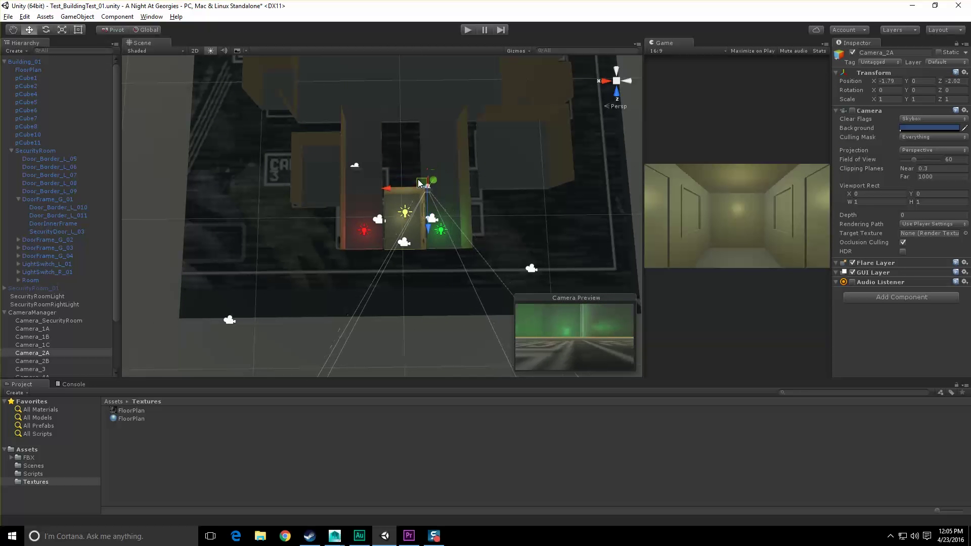
- Move Camera_4A into the red-lit hallway beyond the security room, at about X 1.7 and Z -2.21
{"action": "left_click", "coordinate": [354, 166]}
{"action": "left_click_drag", "start_coordinate": [362, 174], "coordinate": [117, 154]}
{"action": "scroll", "coordinate": [399, 190], "scroll_direction": "up", "scroll_amount": 5}
{"action": "left_click_drag", "start_coordinate": [400, 190], "coordinate": [217, 209]}
{"action": "middle_click_drag", "start_coordinate": [413, 112], "coordinate": [388, 175]}
{"action": "left_click", "coordinate": [449, 206]}
{"action": "left_click", "coordinate": [449, 206]}
{"action": "left_click_drag", "start_coordinate": [408, 219], "coordinate": [470, 238]}
{"action": "left_click_drag", "start_coordinate": [411, 227], "coordinate": [411, 270]}
- Raise Camera_2A and Camera_4A together to a height of about Y 1.68
{"action": "left_click", "coordinate": [366, 271], "text": "shift"}
{"action": "key", "text": "w"}
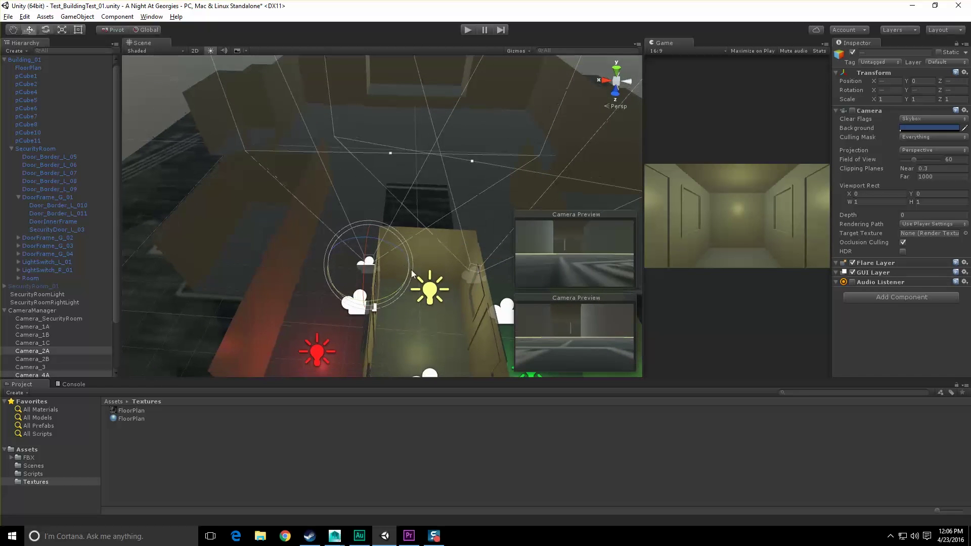
{"action": "left_click_drag", "start_coordinate": [367, 240], "coordinate": [367, 212]}
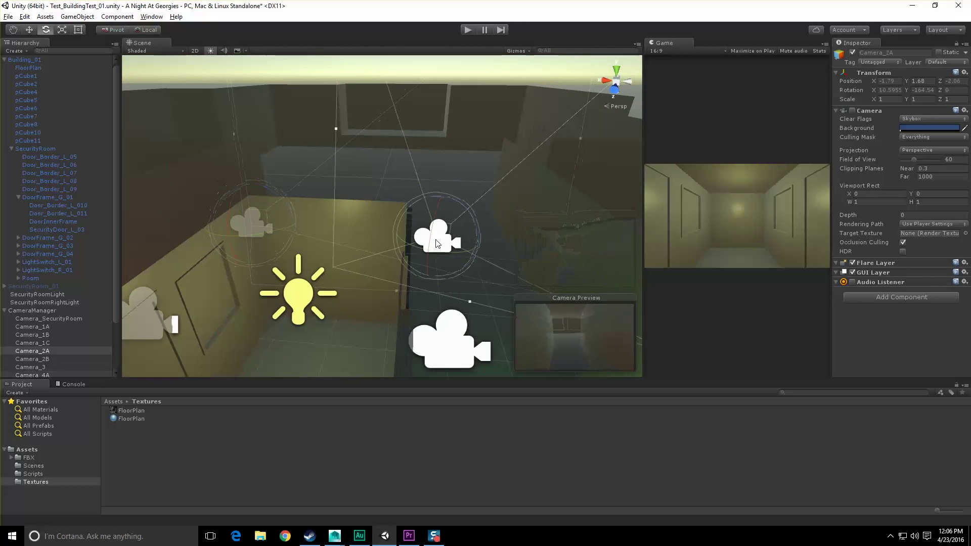
- Select Camera_4A and compare its hallway view with the FNAF footage in Premiere Pro
{"action": "left_click_drag", "start_coordinate": [428, 280], "coordinate": [483, 280], "text": "alt"}
{"action": "left_click", "coordinate": [319, 230]}
{"action": "left_click", "coordinate": [321, 224]}
{"action": "left_click_drag", "start_coordinate": [312, 248], "coordinate": [317, 251], "text": "alt"}
{"action": "right_click_drag", "start_coordinate": [317, 251], "coordinate": [693, 251]}
{"action": "left_click", "coordinate": [409, 536]}
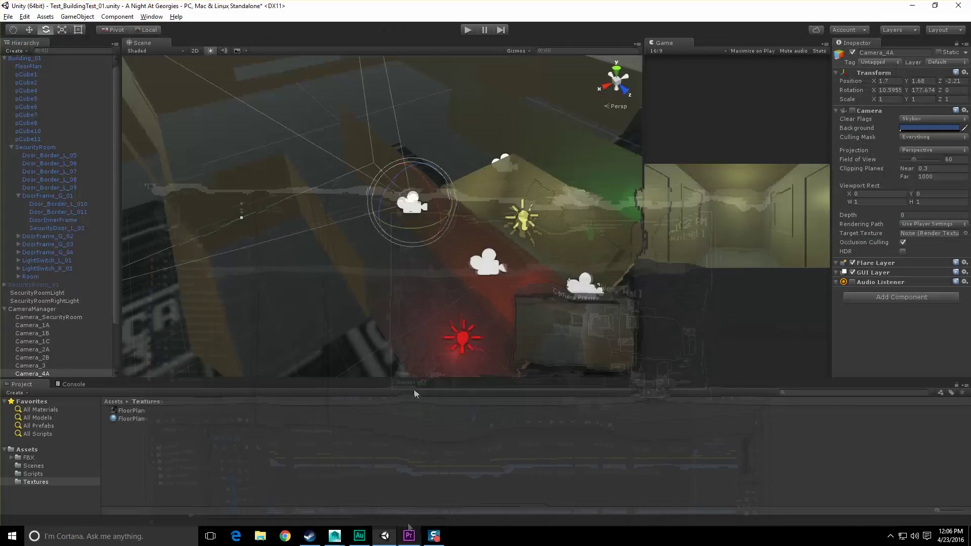
- Nudge Camera_4A sideways in its hallway, move Camera_2A to about X -2, and save the scene
{"action": "right_click_drag", "start_coordinate": [394, 314], "coordinate": [380, 236]}
{"action": "left_click_drag", "start_coordinate": [368, 198], "coordinate": [357, 199]}
{"action": "right_click_drag", "start_coordinate": [376, 210], "coordinate": [492, 237]}
{"action": "left_click", "coordinate": [457, 241]}
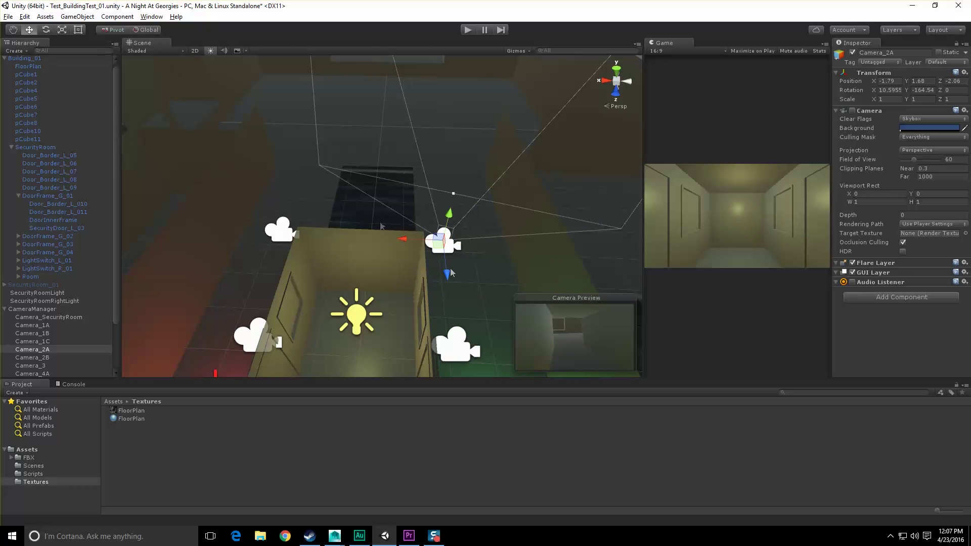
{"action": "left_click_drag", "start_coordinate": [415, 243], "coordinate": [415, 243]}
{"action": "scroll", "coordinate": [422, 249], "scroll_direction": "down", "scroll_amount": 8}
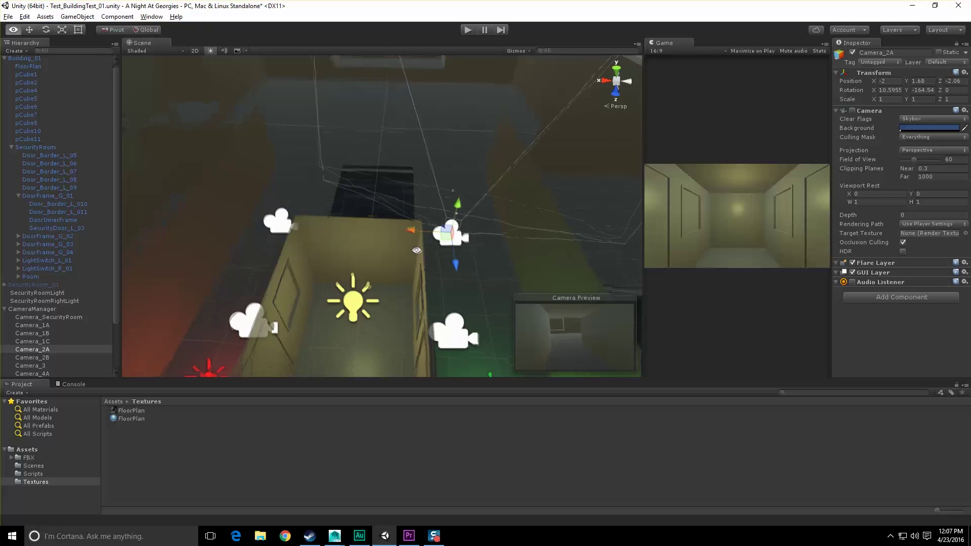
{"action": "scroll", "coordinate": [427, 260], "scroll_direction": "down", "scroll_amount": 5}
{"action": "middle_click_drag", "start_coordinate": [354, 314], "coordinate": [425, 232]}
{"action": "scroll", "coordinate": [369, 269], "scroll_direction": "down", "scroll_amount": 12}
{"action": "key", "text": "ctrl+s"}
- Move Camera_6 into the small room beside the red-lit hallway, at about X 4.33 and Z -2.03, and turn it to about 113° around Y
{"action": "right_click_drag", "start_coordinate": [362, 267], "coordinate": [377, 183]}
{"action": "left_click", "coordinate": [278, 183]}
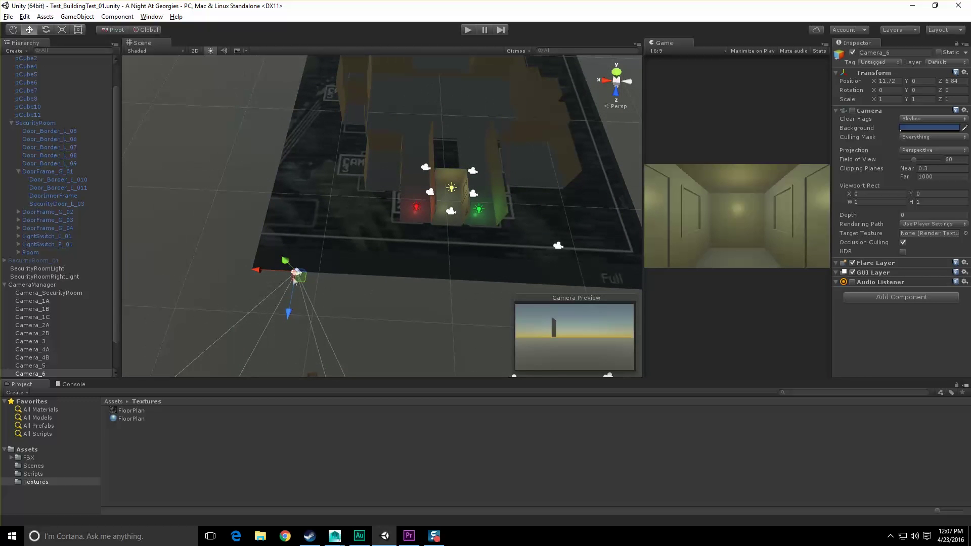
{"action": "left_click_drag", "start_coordinate": [312, 267], "coordinate": [382, 165]}
{"action": "key", "text": "f"}
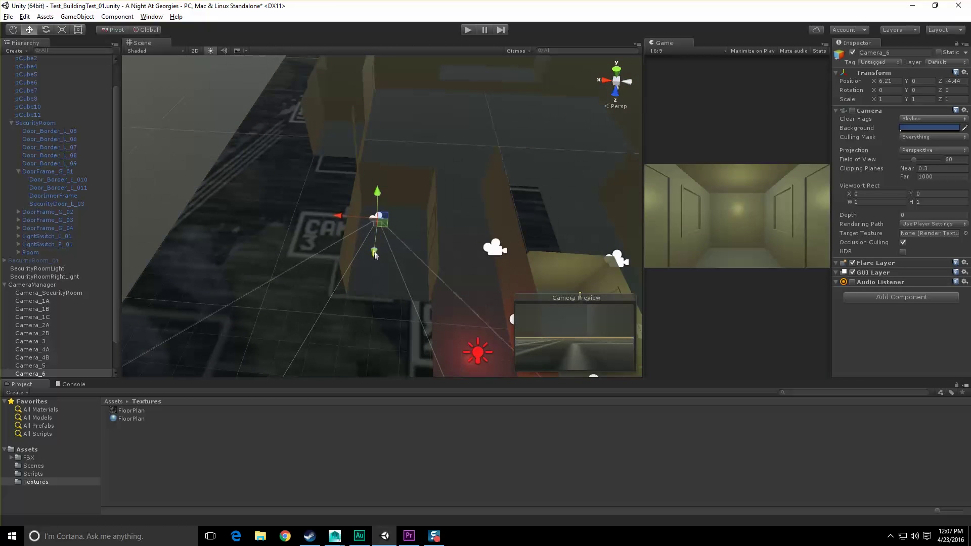
{"action": "mouse_move", "coordinate": [374, 255]}
{"action": "left_mouse_down"}
{"action": "mouse_move", "coordinate": [360, 276]}
{"action": "mouse_move", "coordinate": [380, 268]}
{"action": "left_mouse_up"}
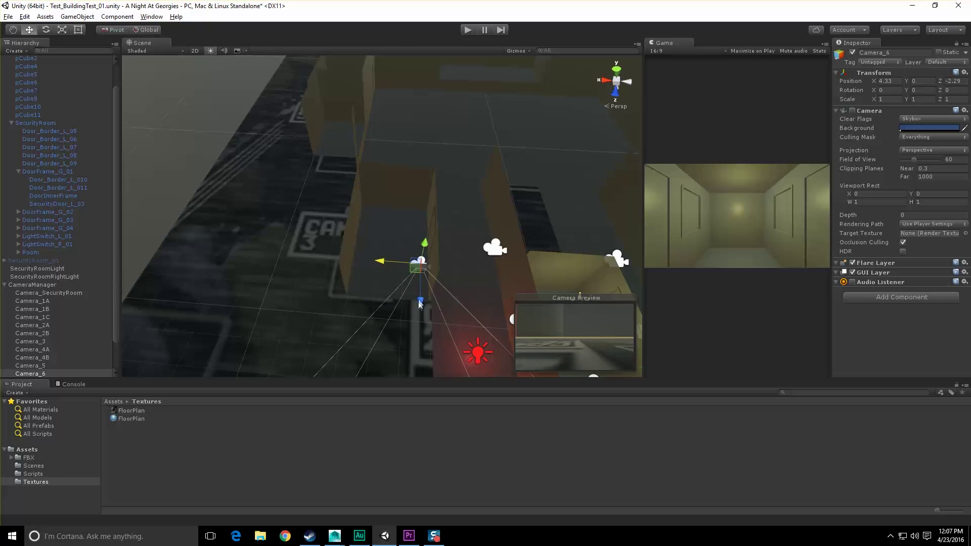
{"action": "left_click_drag", "start_coordinate": [419, 304], "coordinate": [276, 322]}
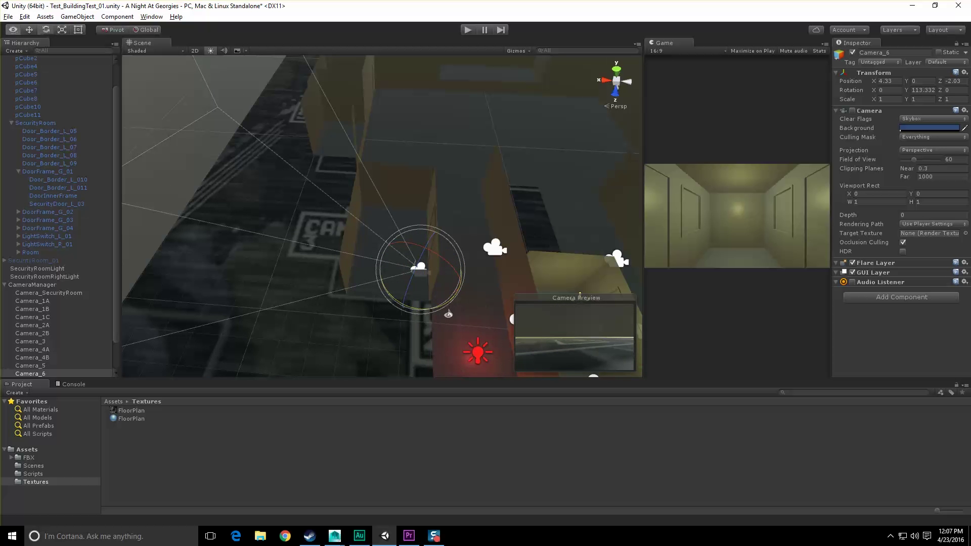
- Raise Camera_6 inside the small room to a height of about Y 1.92
{"action": "left_click_drag", "start_coordinate": [448, 314], "coordinate": [362, 272], "text": "alt"}
{"action": "left_click_drag", "start_coordinate": [405, 221], "coordinate": [400, 180]}
{"action": "key", "text": "w"}
- Switch to Premiere Pro, scrub the FNAF footage to the Supply Closet view, and return to Unity
{"action": "left_click", "coordinate": [415, 537]}
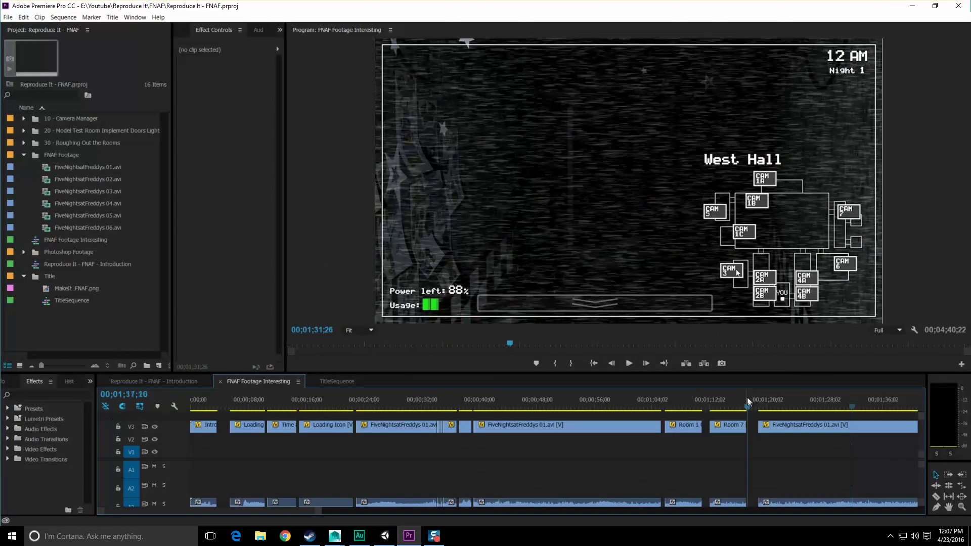
{"action": "left_click_drag", "start_coordinate": [749, 402], "coordinate": [869, 402]}
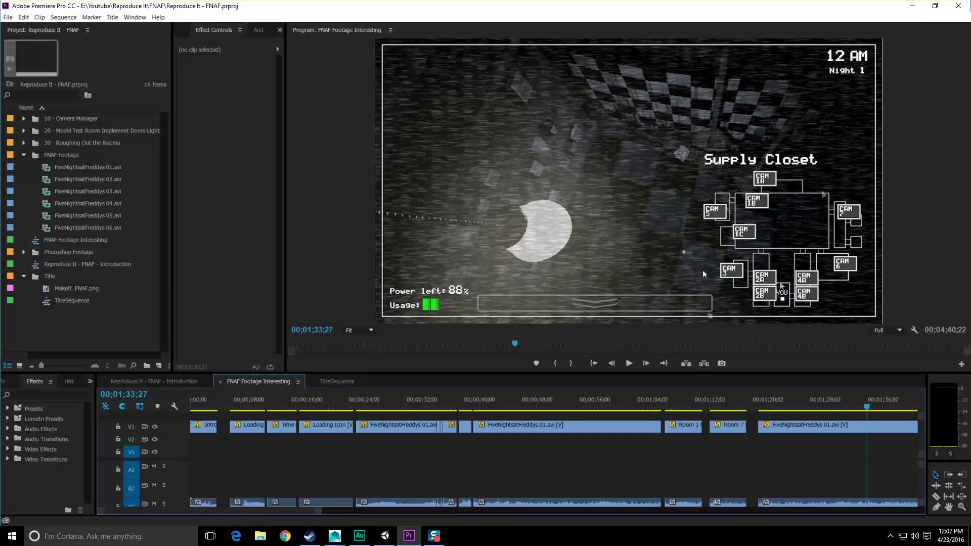
{"action": "left_click", "coordinate": [914, 8]}
- Turn Camera_6 to about 142.6° around Y and raise it to Y 2
{"action": "mouse_move", "coordinate": [427, 283]}
{"action": "left_mouse_down", "text": "alt"}
{"action": "mouse_move", "coordinate": [422, 310]}
{"action": "mouse_move", "coordinate": [434, 319]}
{"action": "mouse_move", "coordinate": [424, 317]}
{"action": "mouse_move", "coordinate": [436, 273]}
{"action": "mouse_move", "coordinate": [434, 282]}
{"action": "left_mouse_up", "text": "alt"}
{"action": "key", "text": "e"}
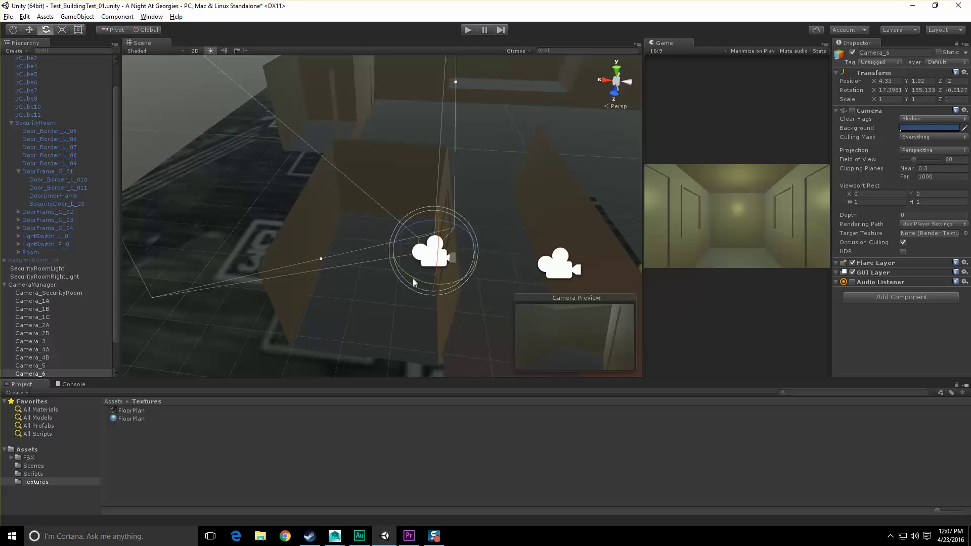
{"action": "left_click_drag", "start_coordinate": [412, 277], "coordinate": [427, 283]}
{"action": "right_click_drag", "start_coordinate": [427, 284], "coordinate": [447, 211]}
{"action": "key", "text": "w"}
{"action": "middle_click_drag", "start_coordinate": [451, 162], "coordinate": [454, 139]}
{"action": "left_click_drag", "start_coordinate": [434, 140], "coordinate": [434, 135]}
- Tilt Camera_6 to about 23.7° around X and 140° around Y, and save the scene
{"action": "right_click_drag", "start_coordinate": [433, 136], "coordinate": [438, 171]}
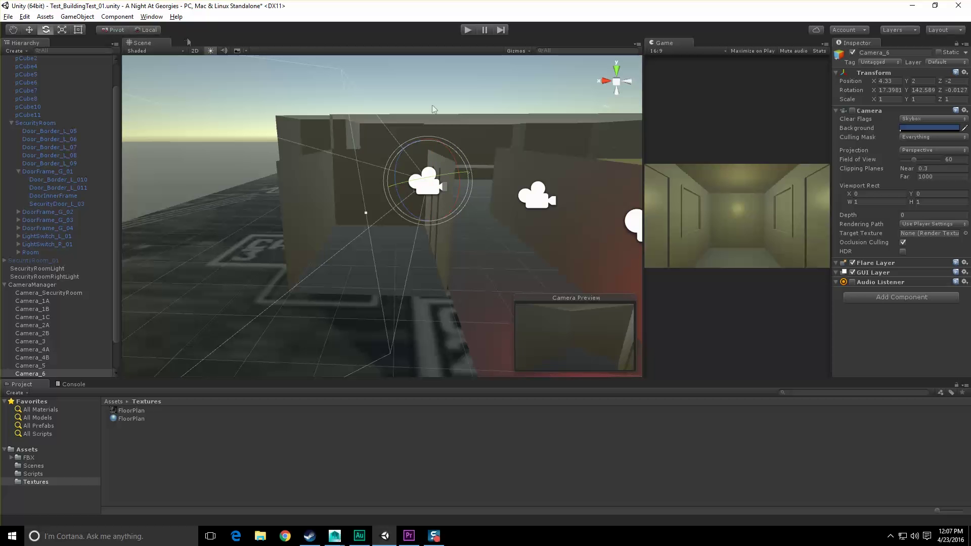
{"action": "left_click_drag", "start_coordinate": [448, 152], "coordinate": [447, 147]}
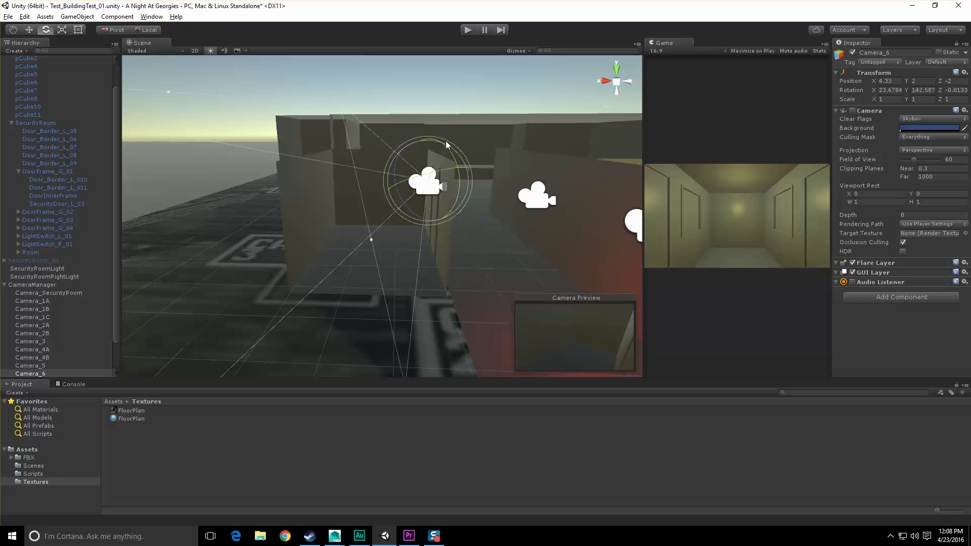
{"action": "left_click_drag", "start_coordinate": [441, 174], "coordinate": [444, 169]}
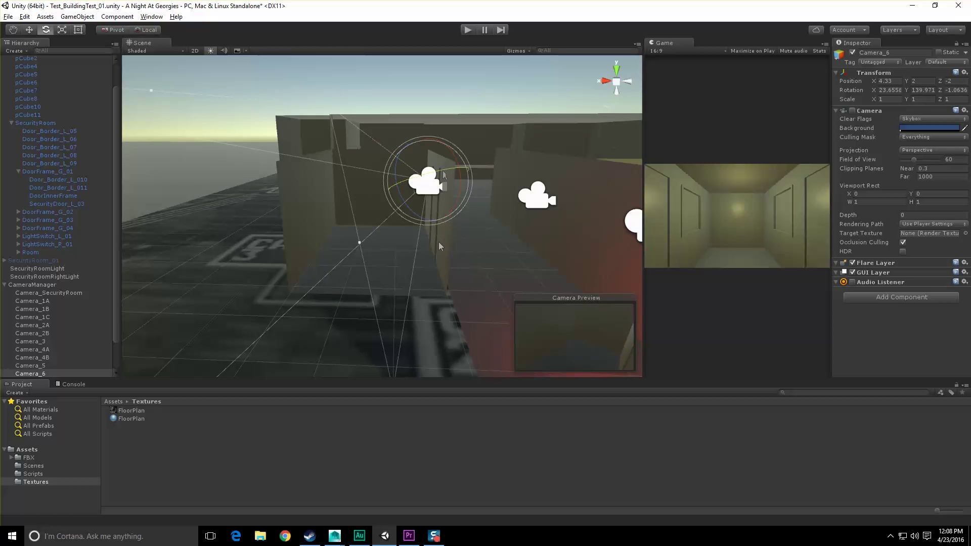
{"action": "scroll", "coordinate": [444, 295], "scroll_direction": "down", "scroll_amount": 5}
{"action": "key", "text": "ctrl+s"}
- Compare the Camera_6 placement with the Supply Closet footage in Premiere Pro and return to Unity
{"action": "left_click_drag", "start_coordinate": [418, 272], "coordinate": [447, 295], "text": "alt"}
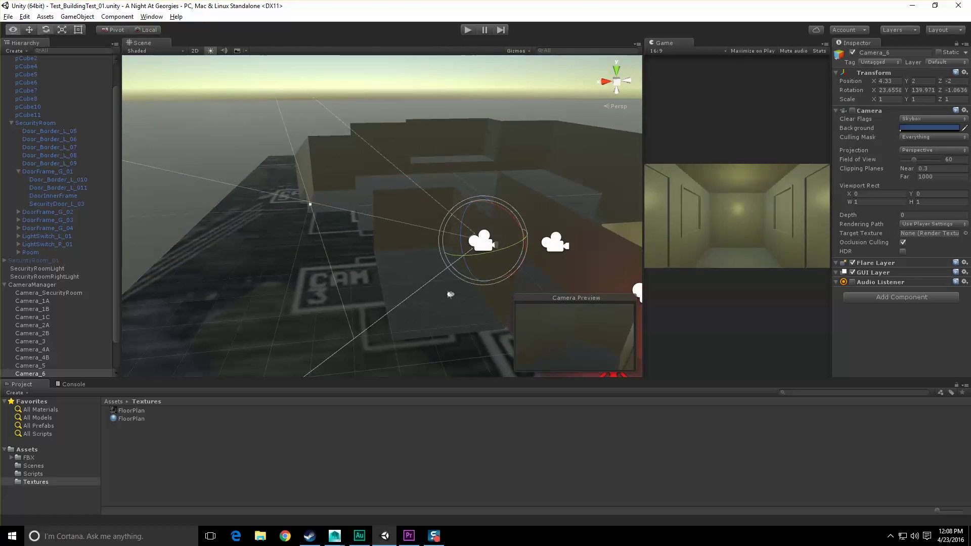
{"action": "left_click", "coordinate": [407, 537]}
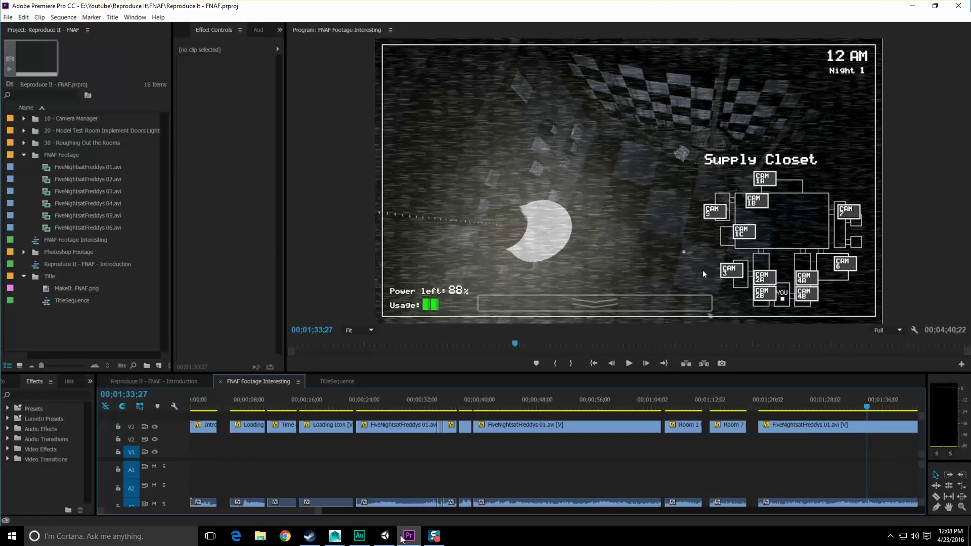
{"action": "left_click", "coordinate": [403, 538]}
{"action": "left_click_drag", "start_coordinate": [405, 213], "coordinate": [394, 283], "text": "alt"}
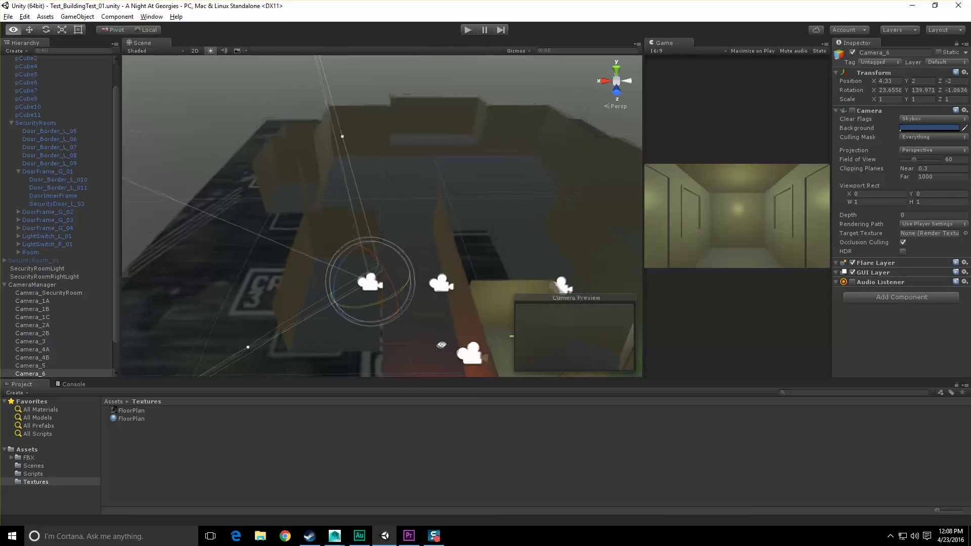